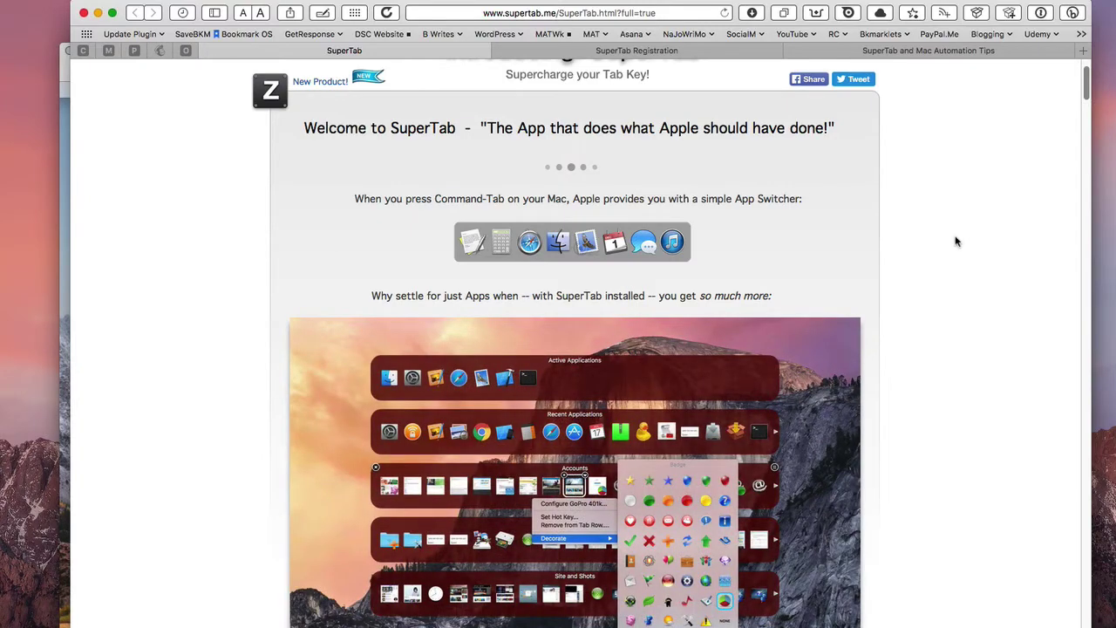
- Examine the SuperTab product page, from the feature overview and introduction video down to the Recent Documents section
scroll(950, 231, "down", 10)
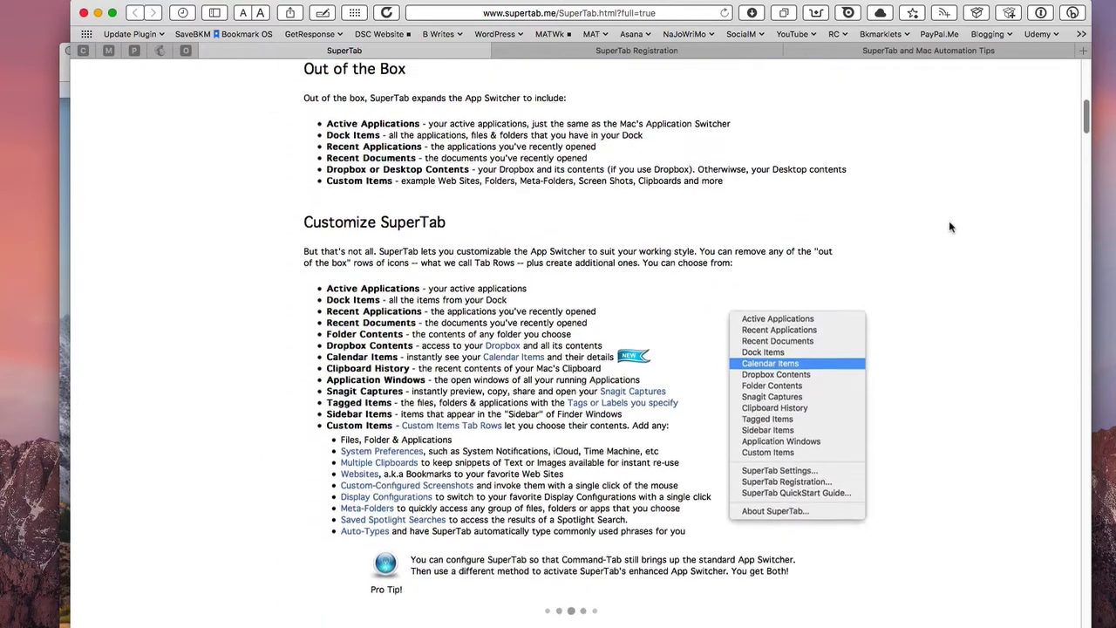
scroll(955, 209, "down", 6)
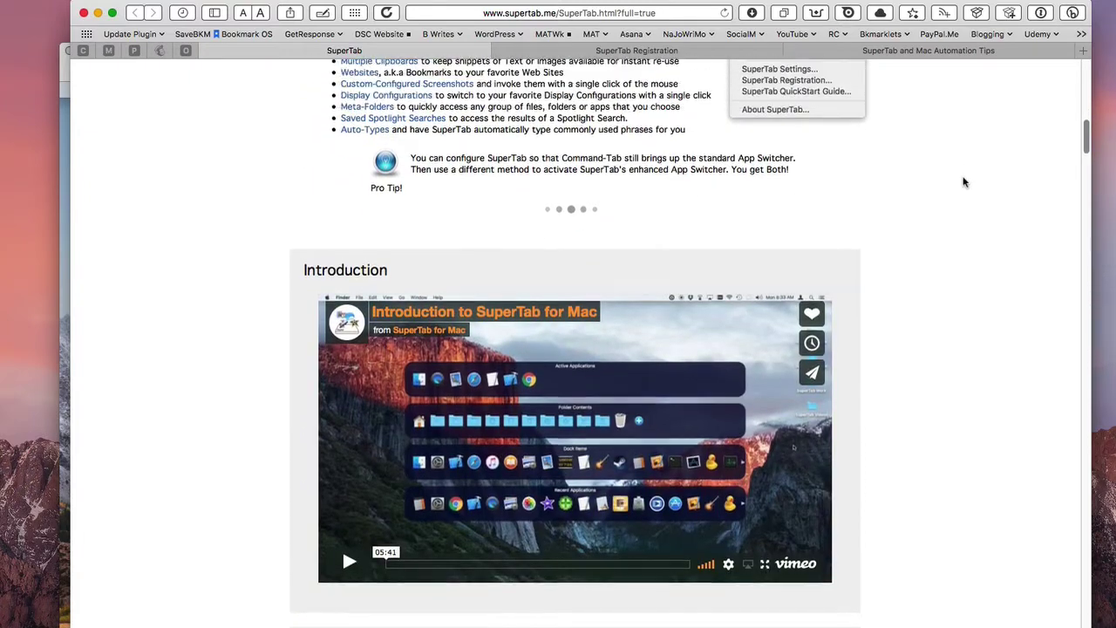
scroll(912, 279, "down", 3)
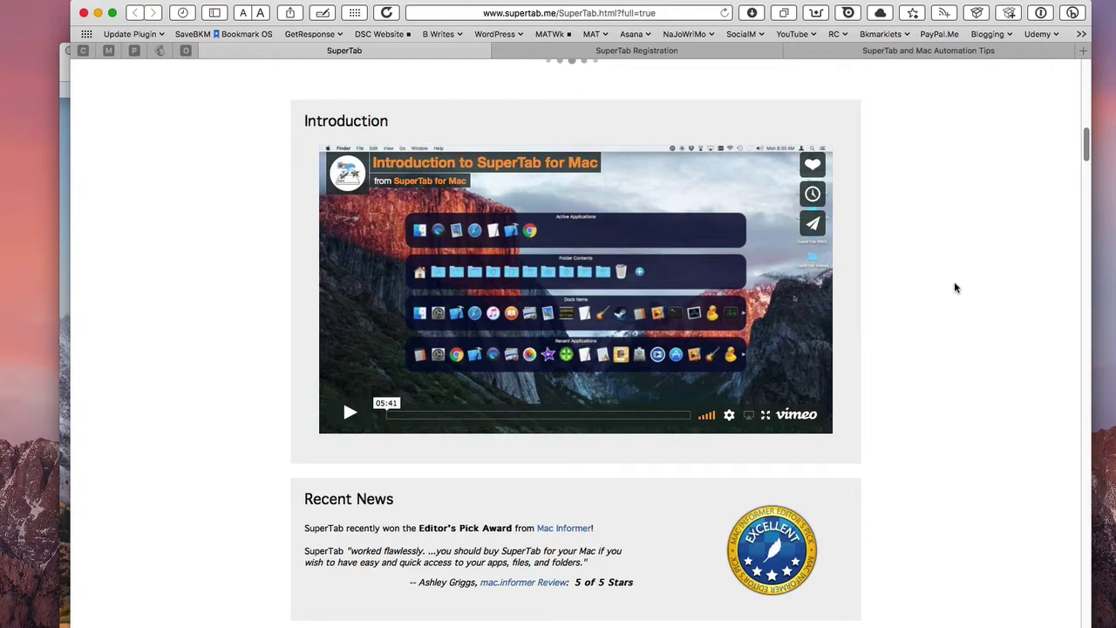
scroll(933, 283, "down", 4)
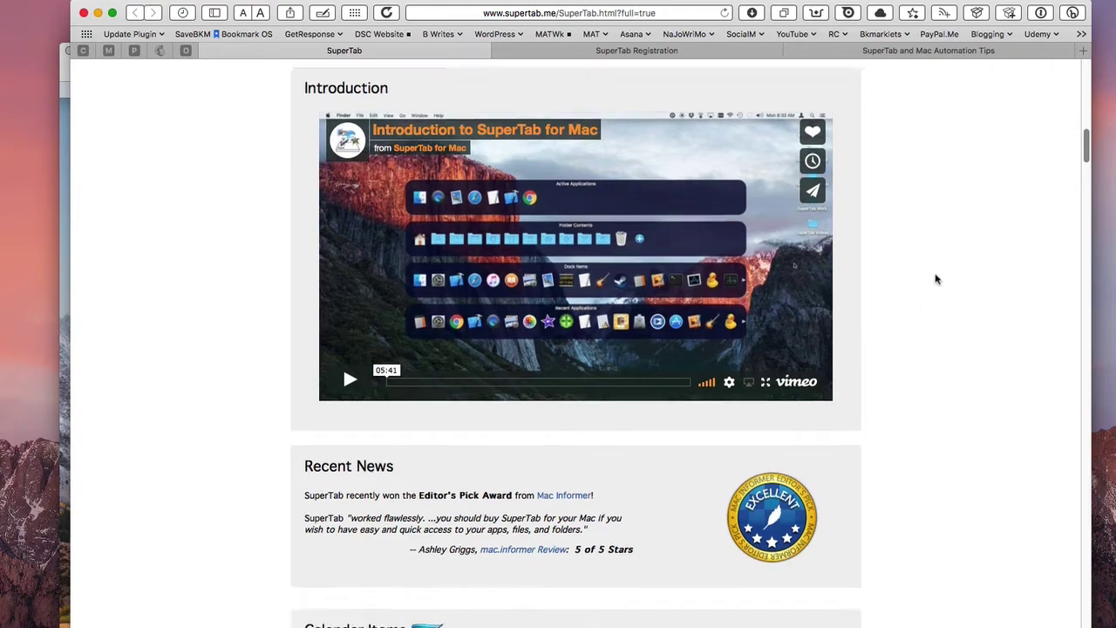
scroll(935, 275, "down", 6)
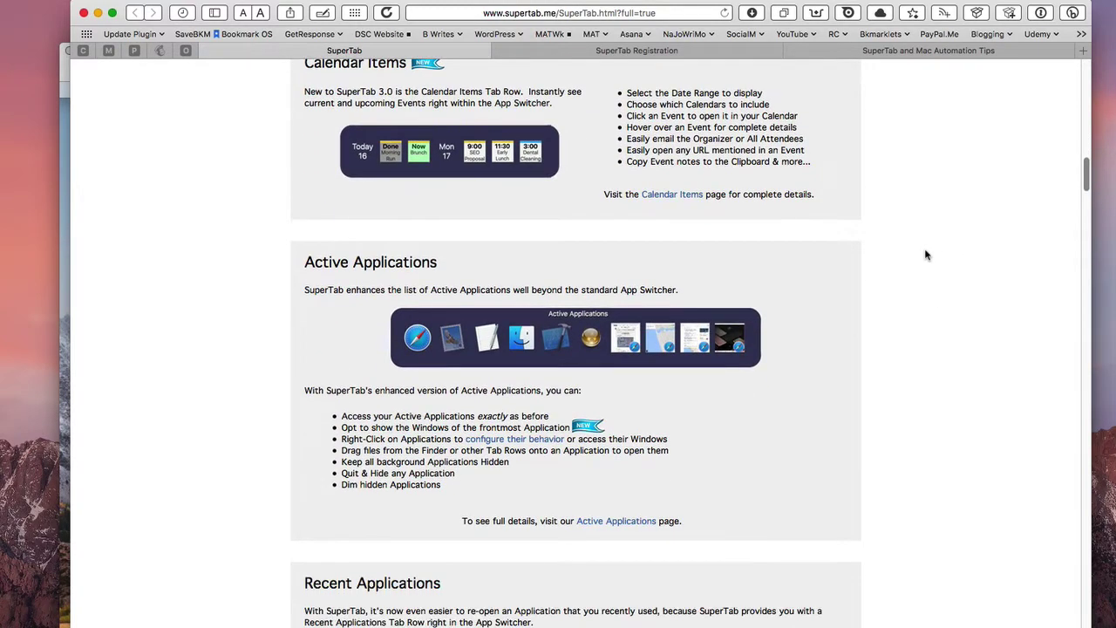
scroll(942, 222, "down", 5)
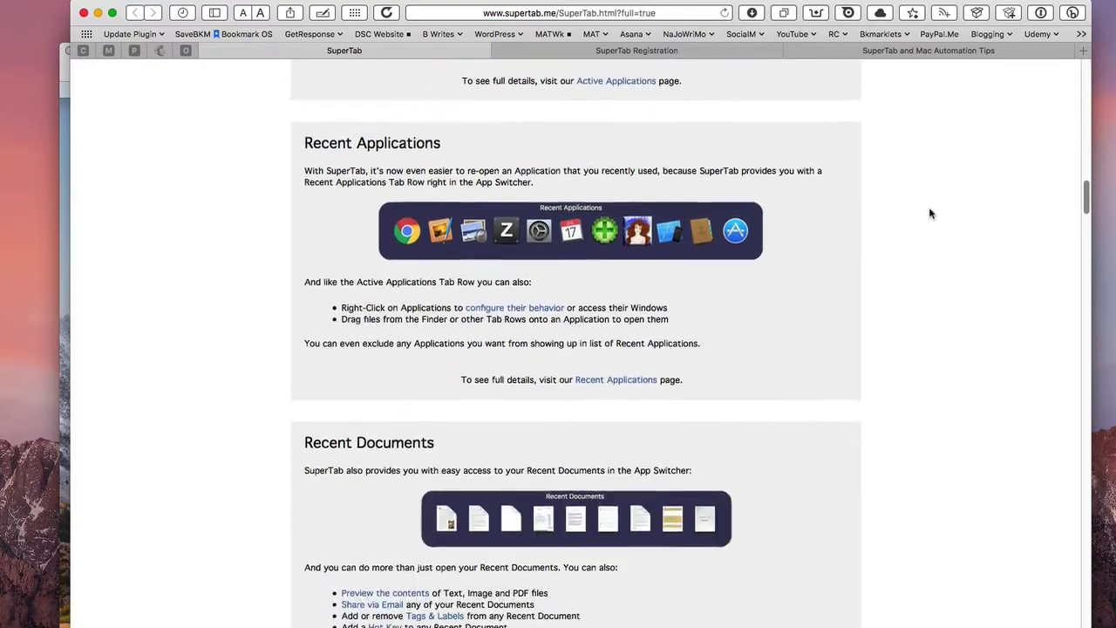
scroll(922, 237, "down", 2)
scroll(922, 236, "up", 20)
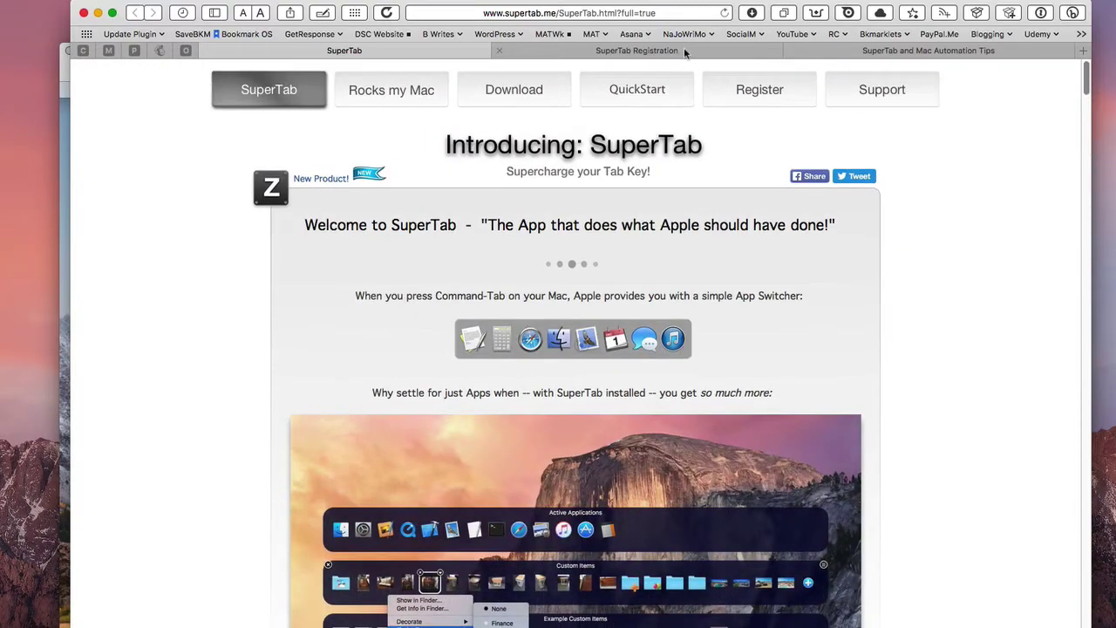
- Examine the SuperTab Registration page for its pricing and the SuperTab + ZipTite bundle offer
left_click(684, 49)
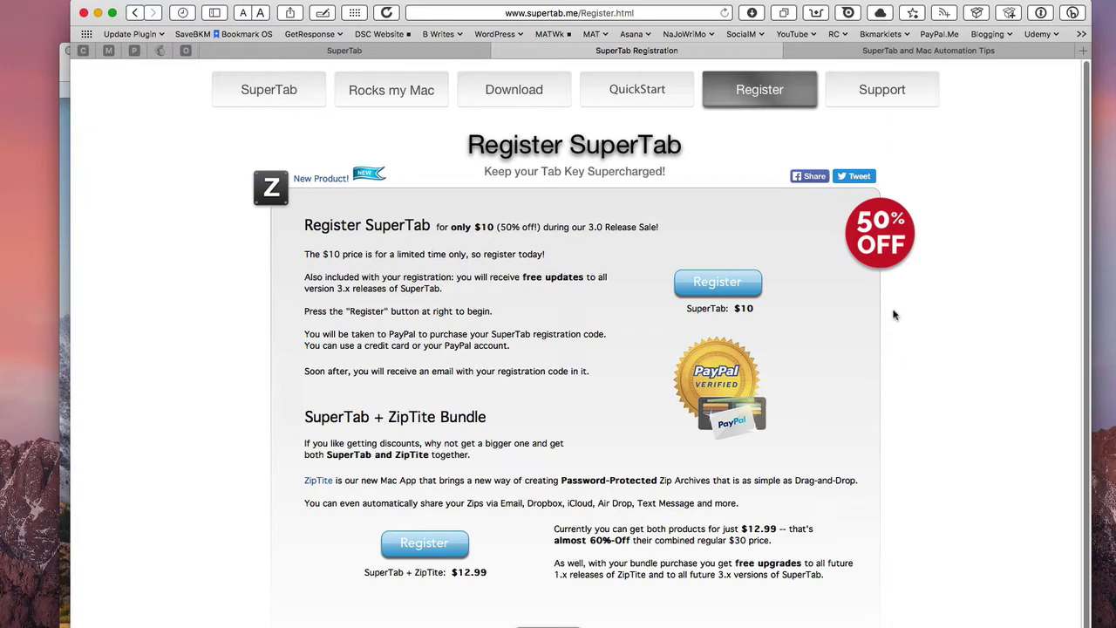
scroll(906, 410, "down", 2)
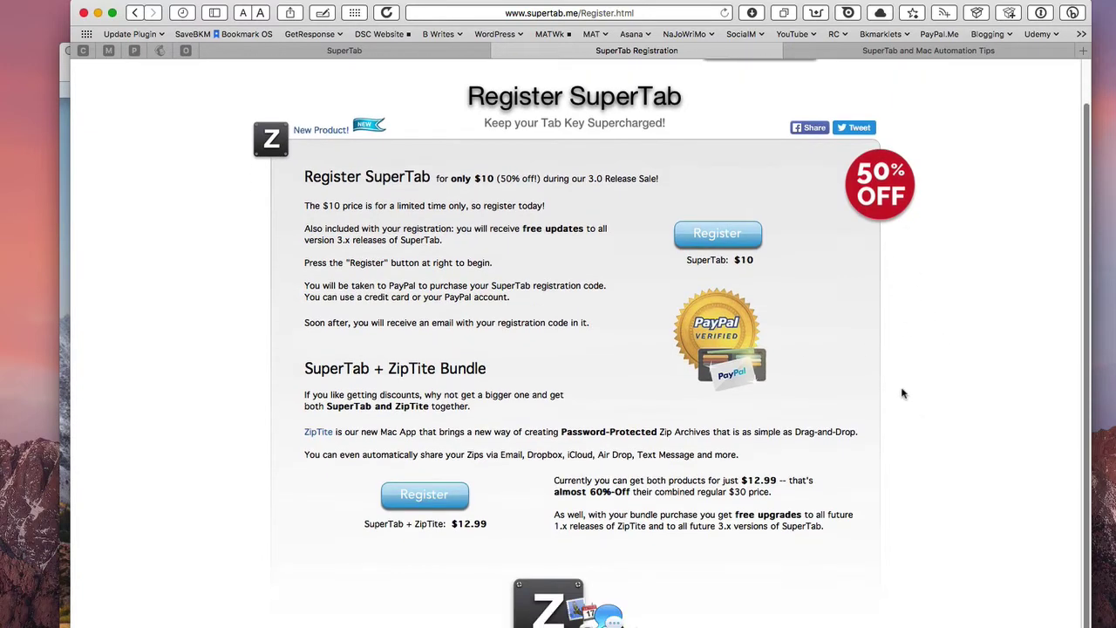
scroll(903, 393, "up", 2)
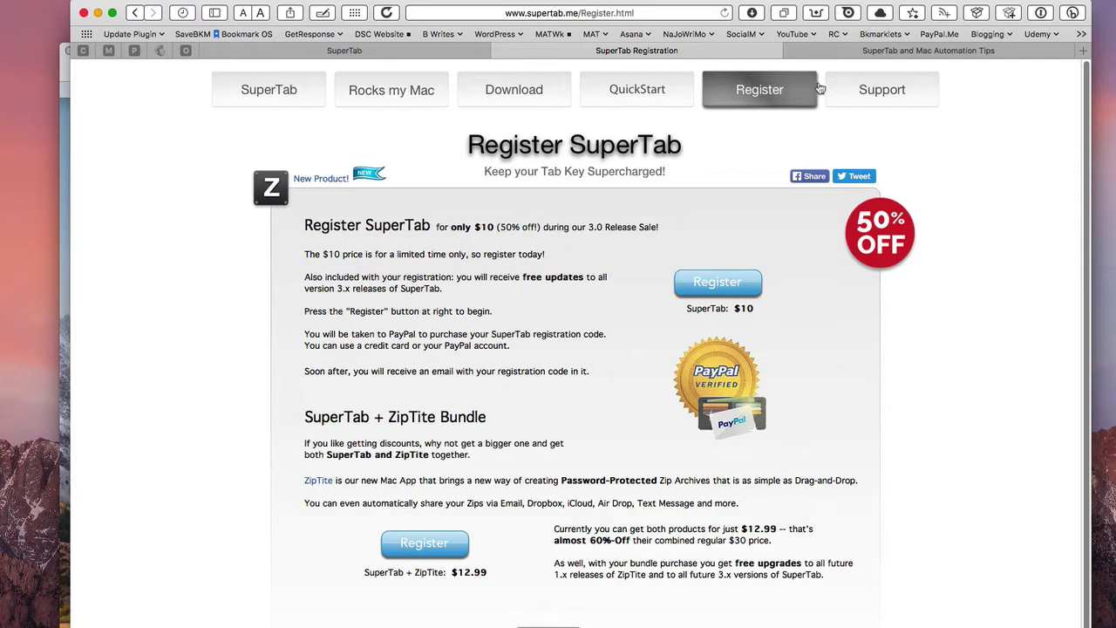
- Examine the SuperTab and Mac Automation Tips page for its discount, free trial and download details
left_click(872, 53)
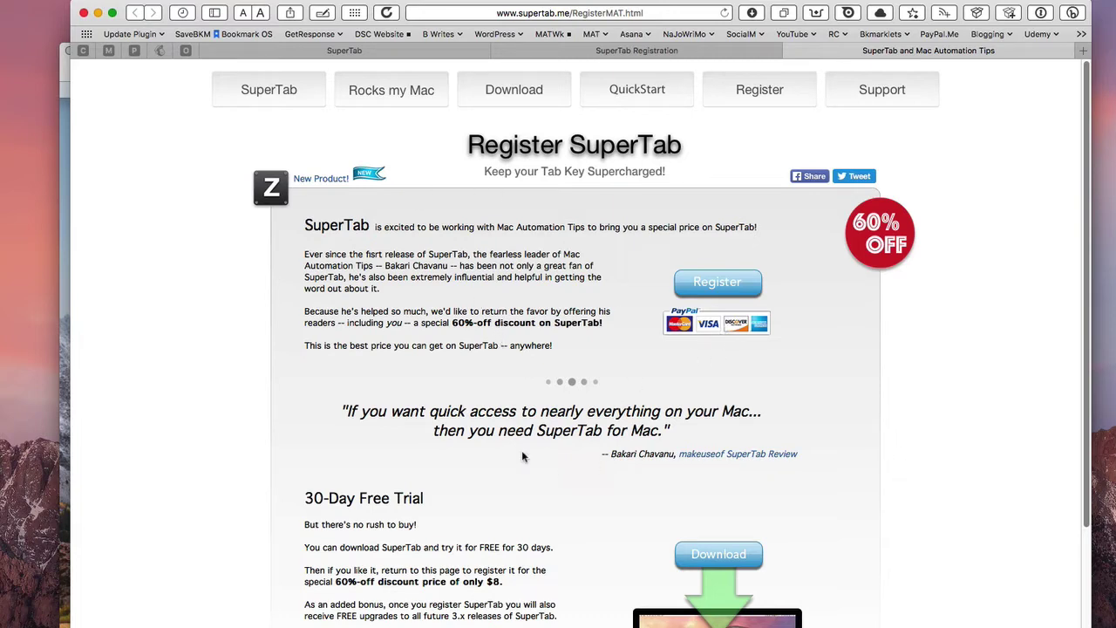
scroll(534, 503, "down", 1)
scroll(550, 514, "down", 5)
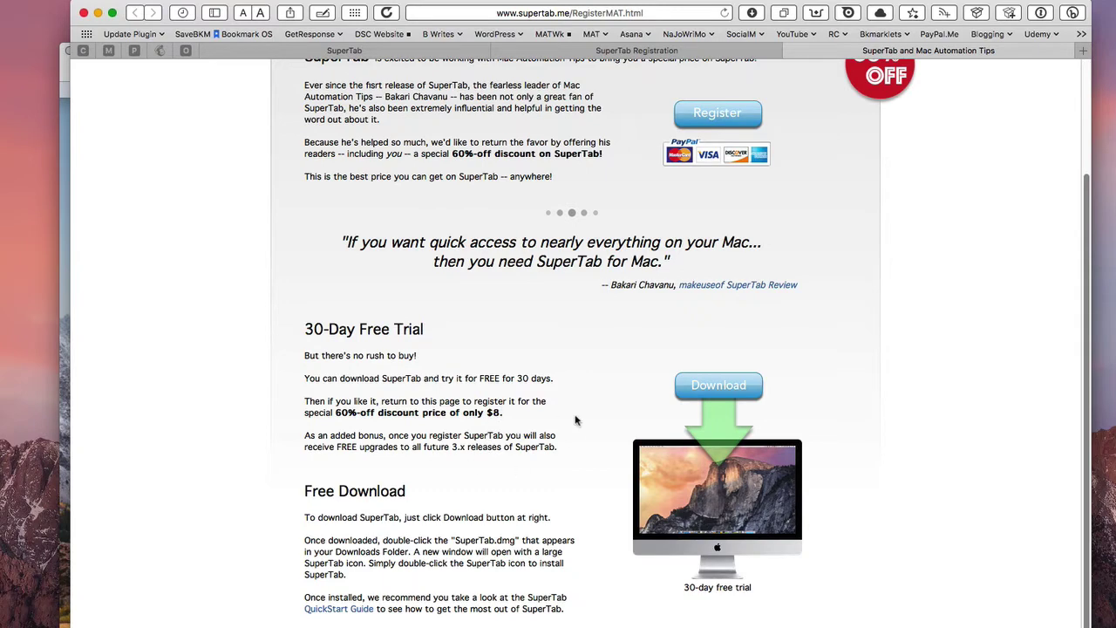
scroll(518, 405, "up", 4)
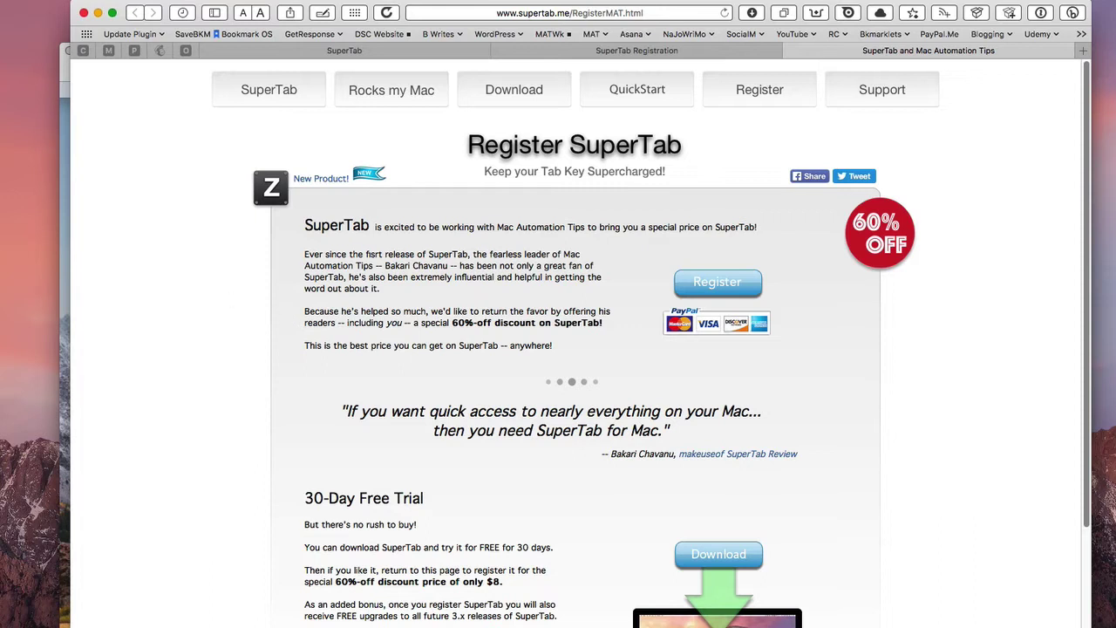
- Open the Thrive Tech Support website shortcut from the Custom Items row of the SuperTab switcher
left_click(66, 277)
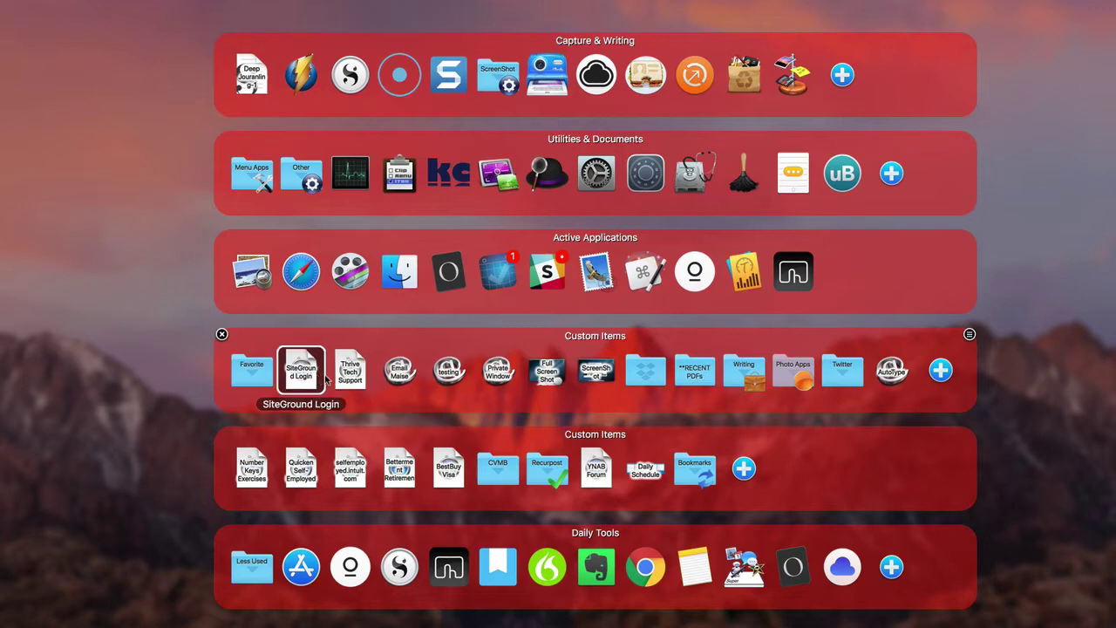
left_click(352, 371)
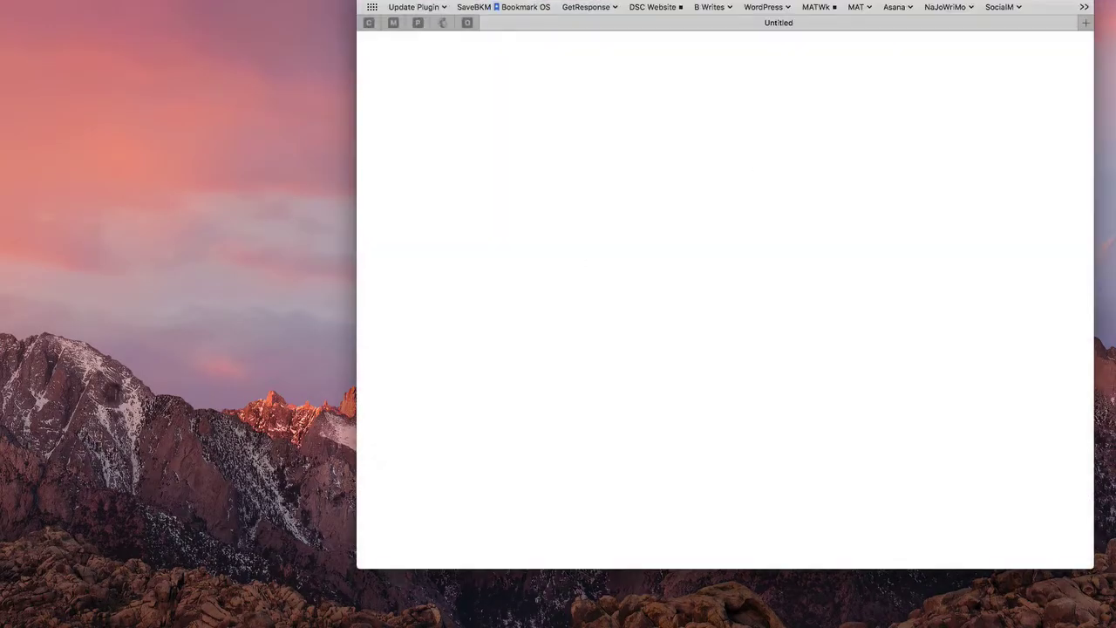
left_click_drag(558, 23, 383, 26)
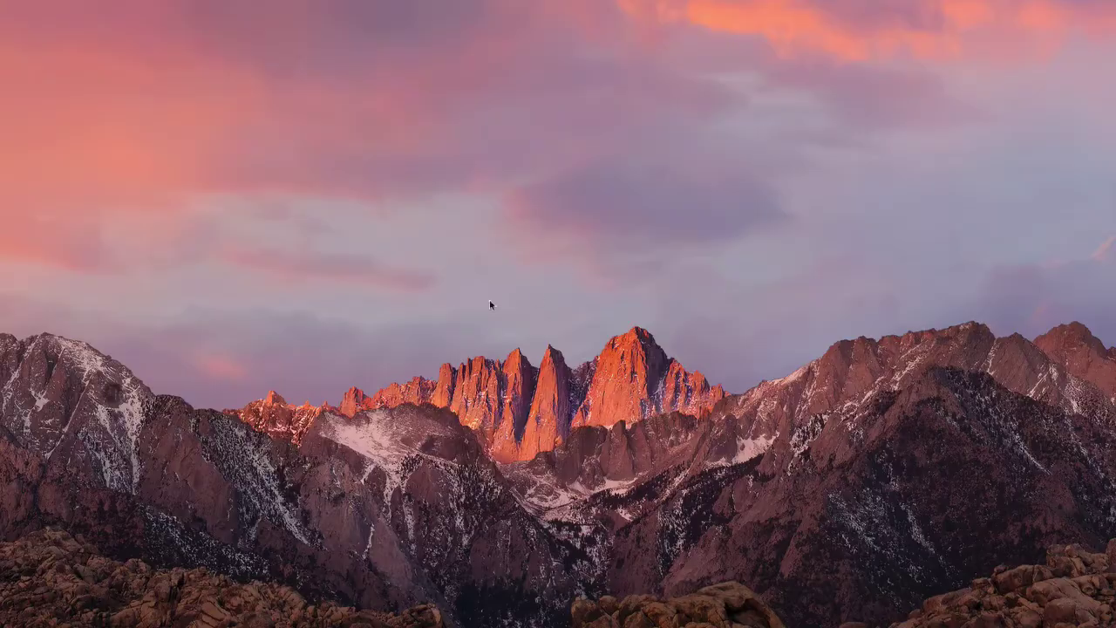
- Bring up the SuperTab switcher and look through the items in the Active Applications row
key("alt+super+space")
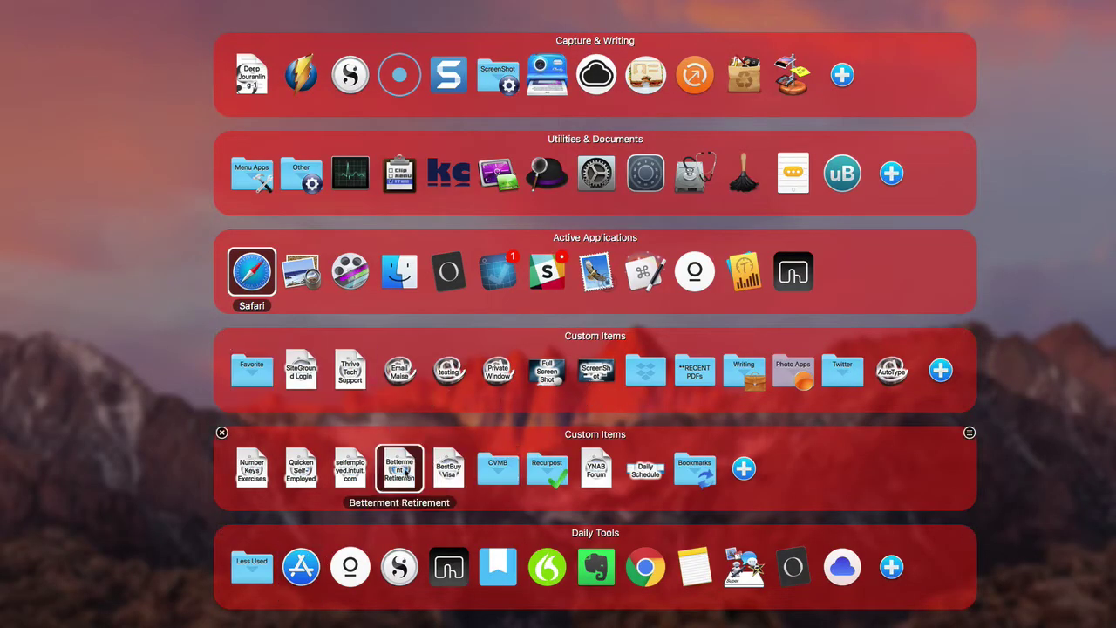
mouse_move(399, 471)
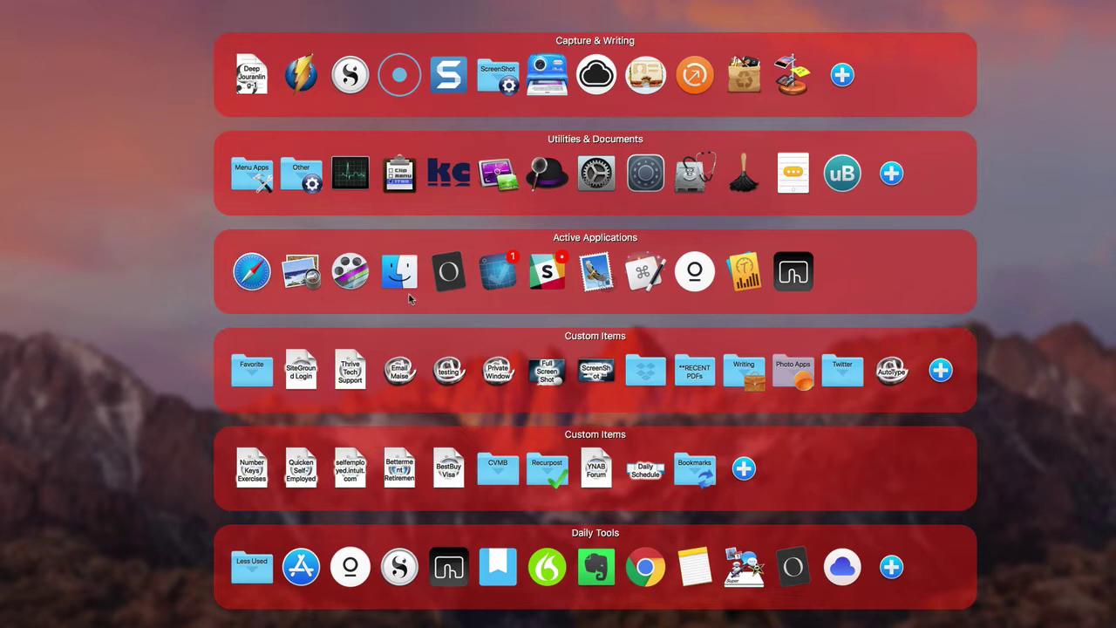
key("Right")
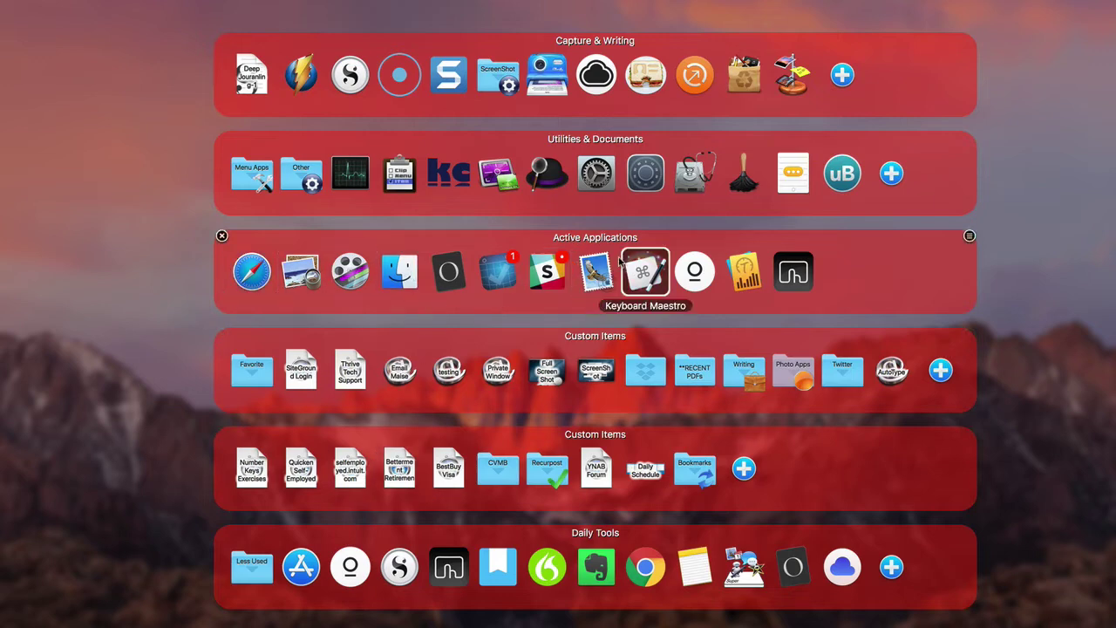
key("Left")
key("Left")
key("Right")
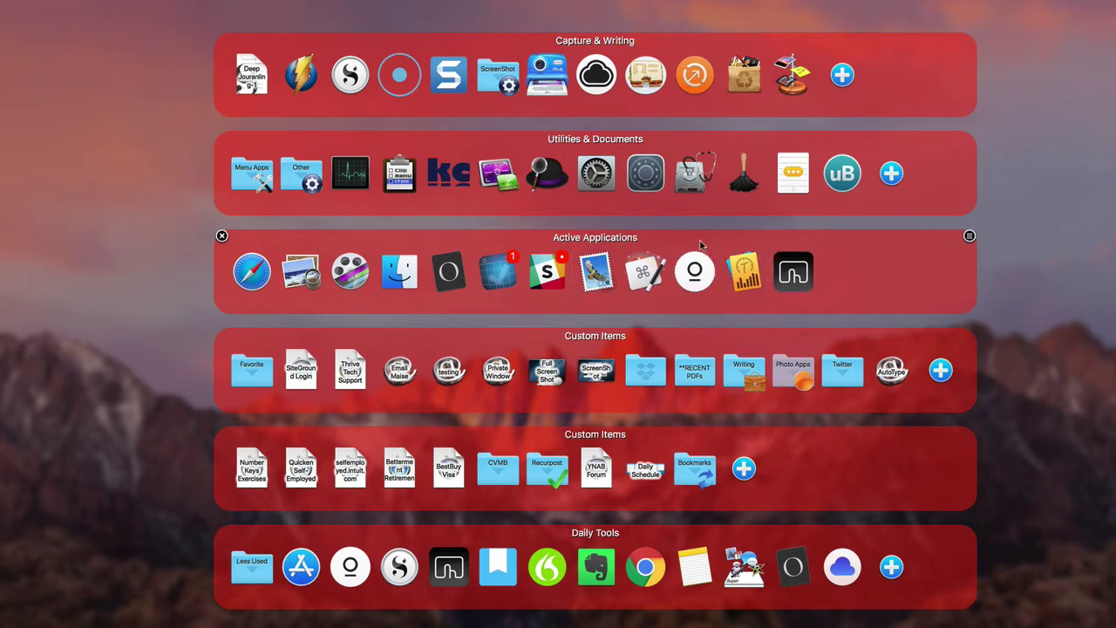
- Look through the items in the Utilities & Documents row, including Alfred 3, ScreenFloat and Disk Utility
key("Up")
key("Left")
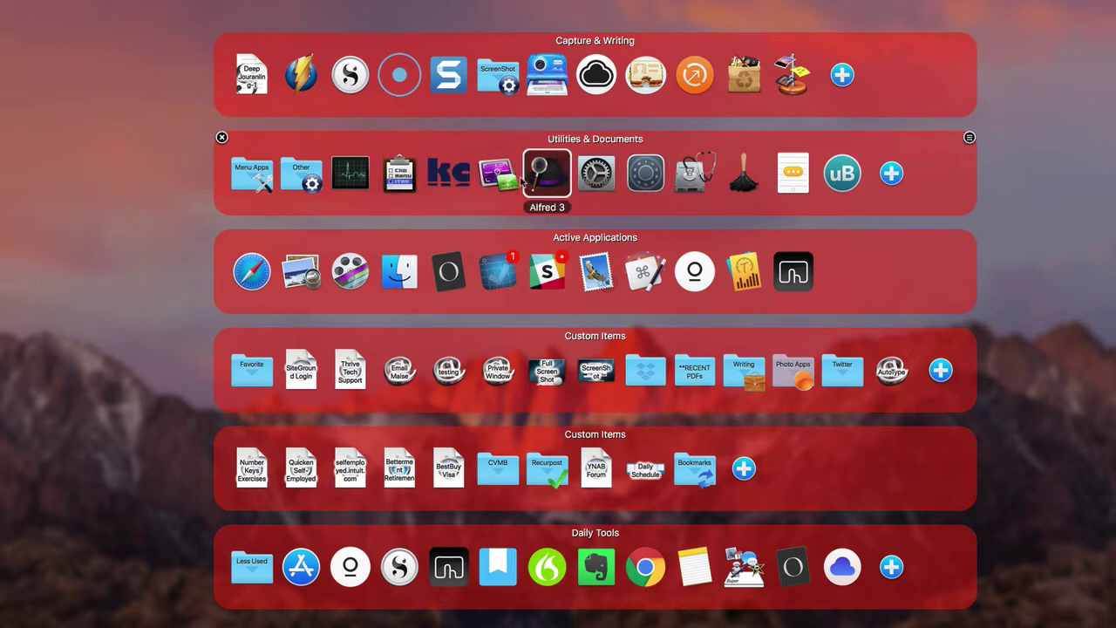
mouse_move(548, 181)
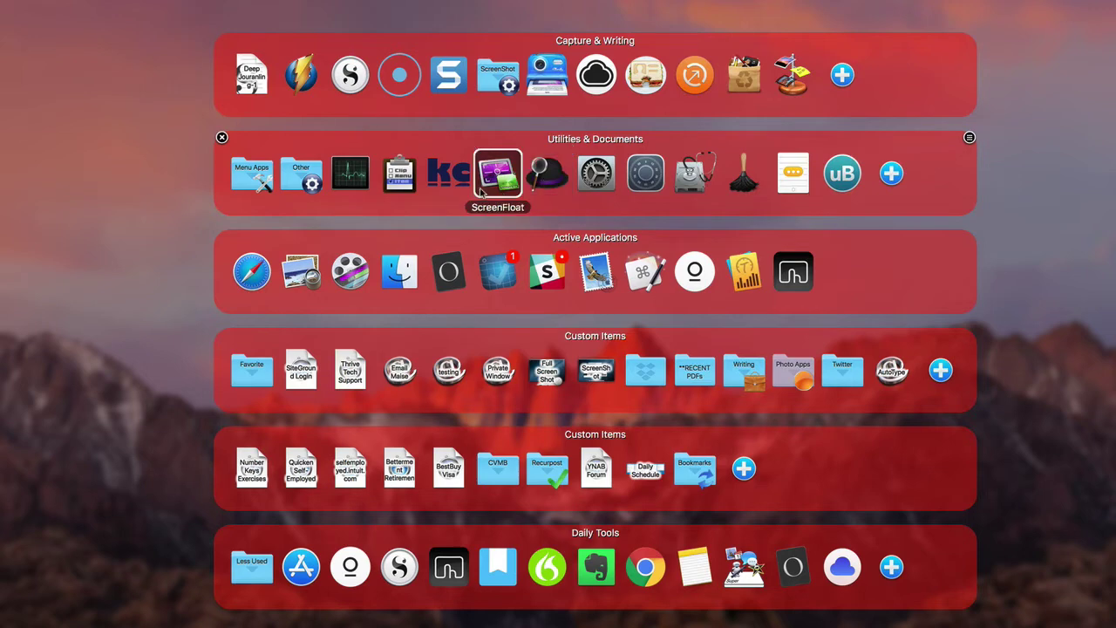
mouse_move(496, 189)
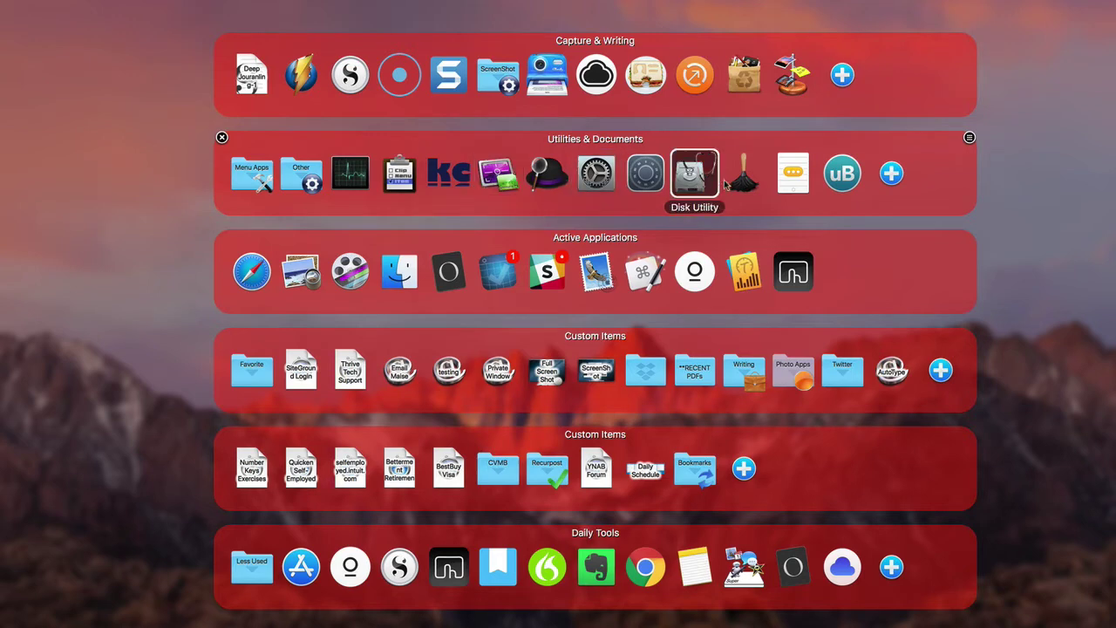
mouse_move(695, 184)
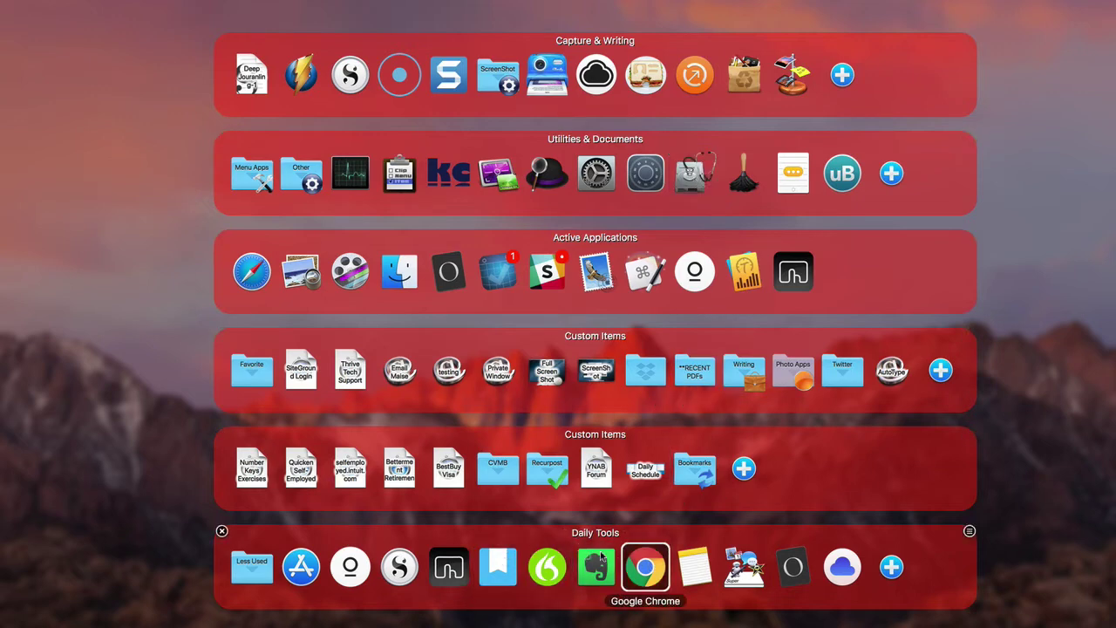
- Look over the Daily Tools row and view the **RECENT PDFs folder in the Custom Items row
mouse_move(305, 567)
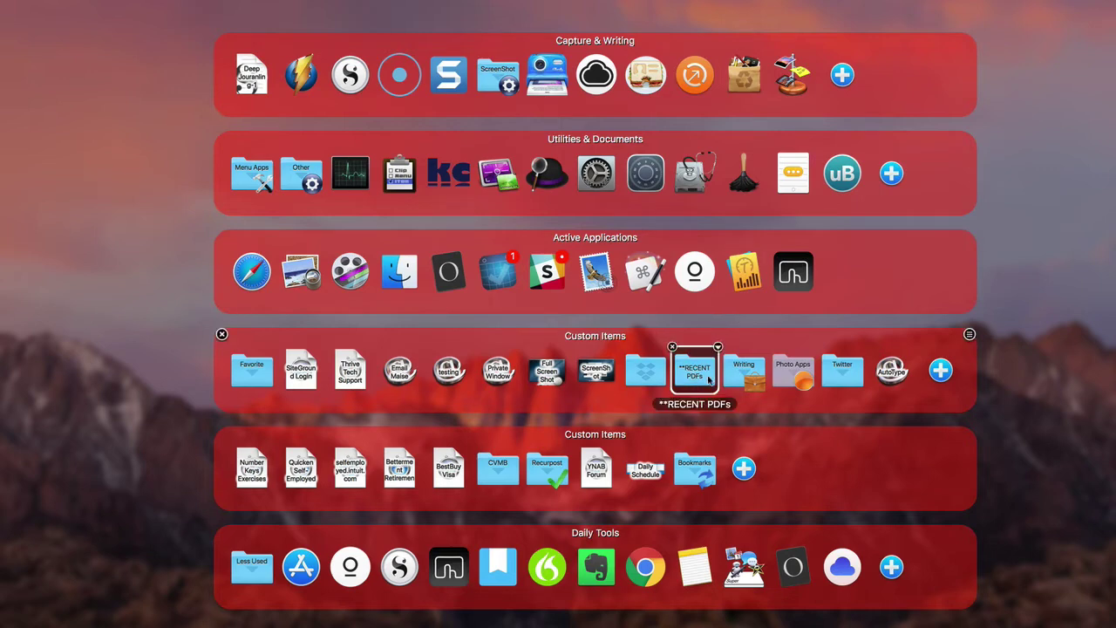
mouse_move(703, 382)
left_click(701, 384)
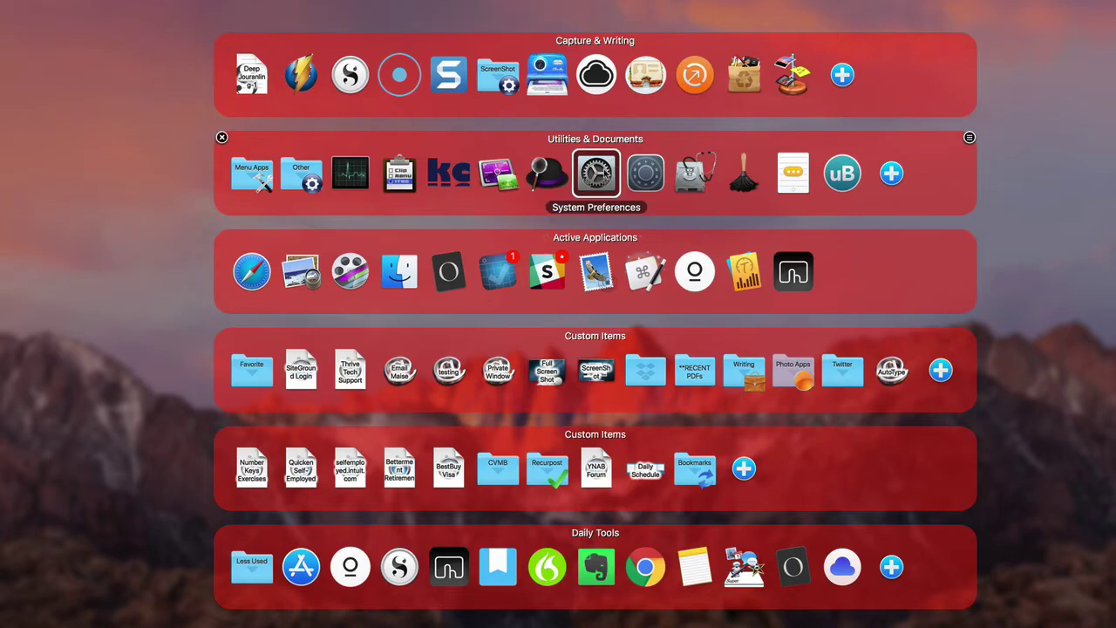
- Launch System Preferences from the Utilities & Documents row and open the SuperTab preferences to its activation settings
left_click(603, 170)
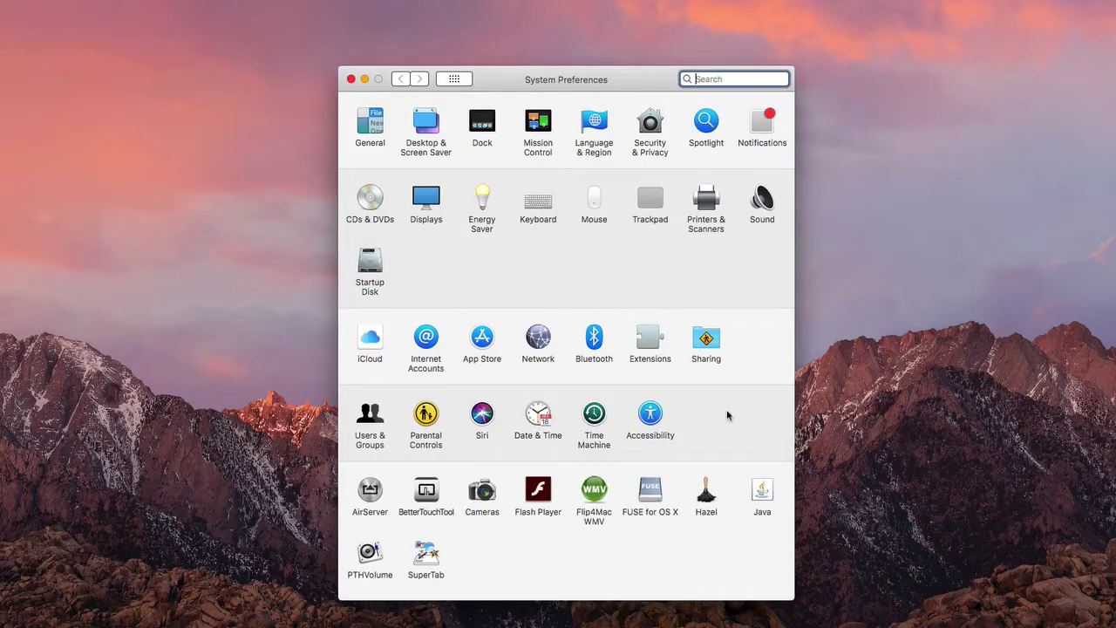
left_click_drag(625, 79, 616, 44)
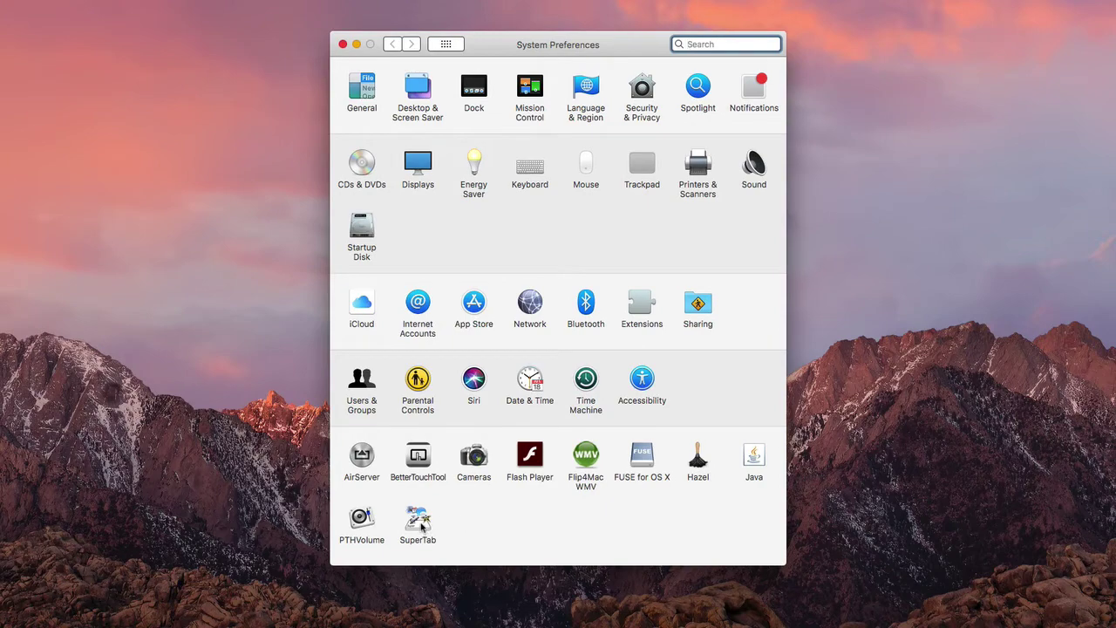
left_click(416, 521)
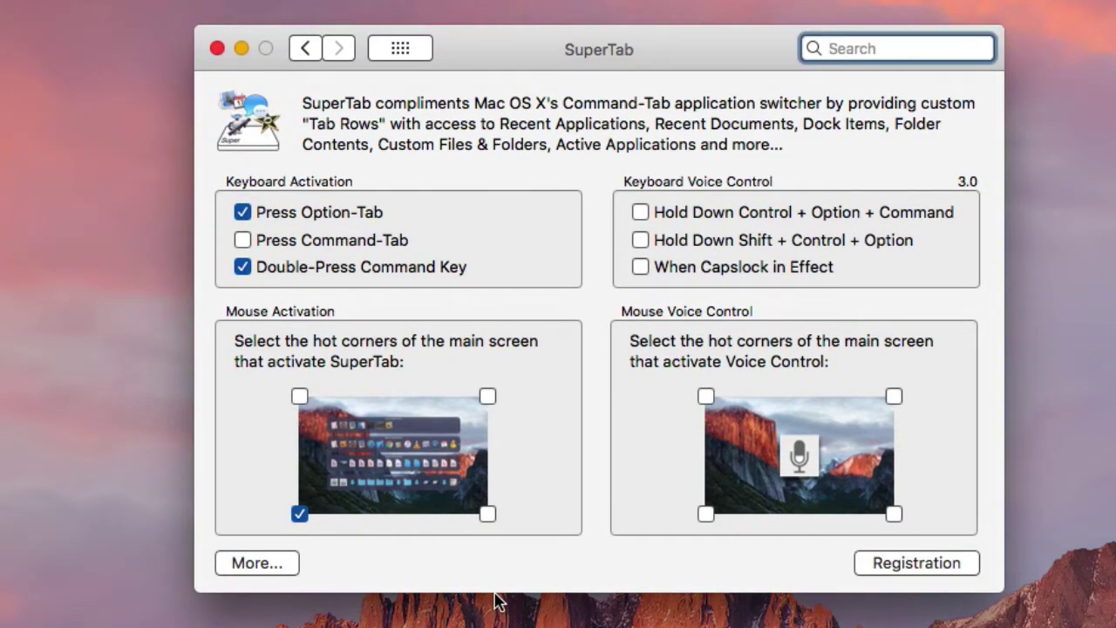
left_click(300, 514)
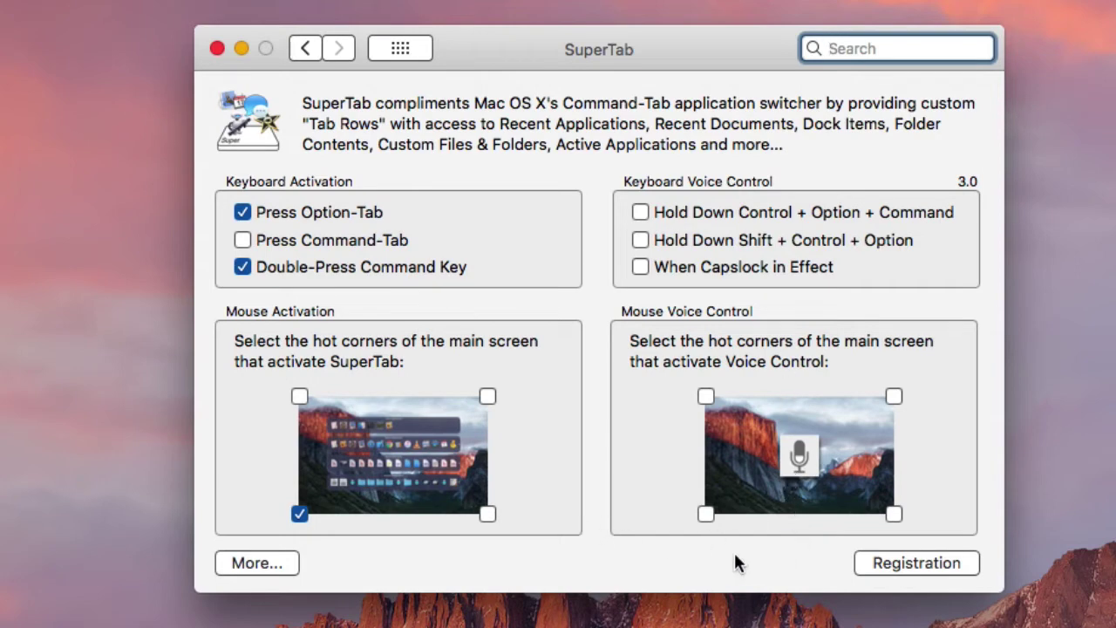
- Preview the tab rows from SuperTab's additional appearance settings and set the tab row color to Neon Orange
left_click(267, 563)
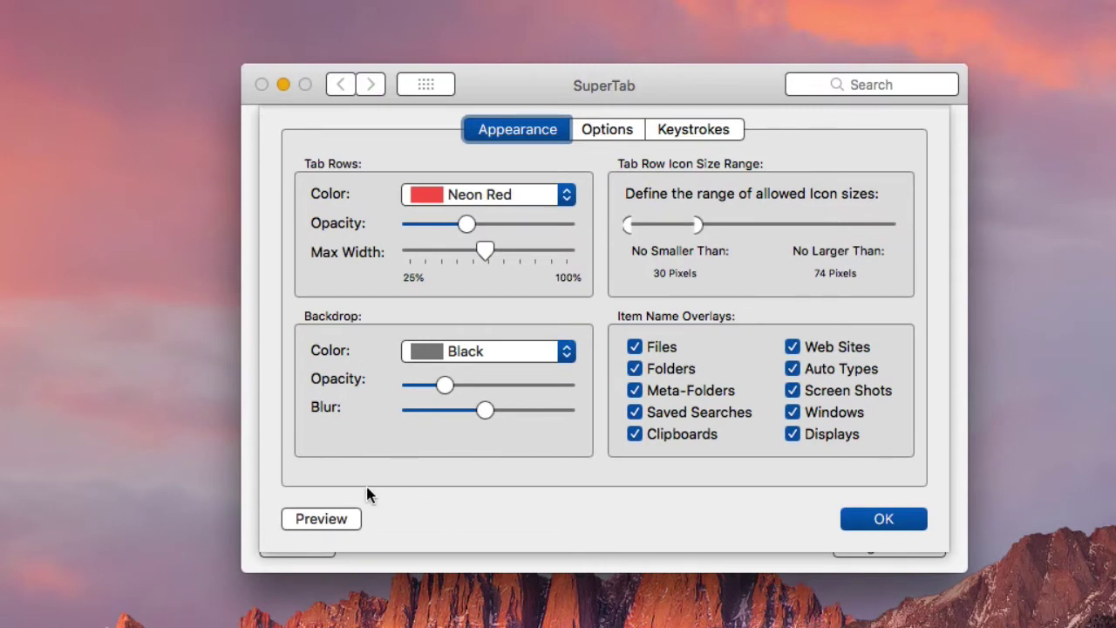
left_click(343, 521)
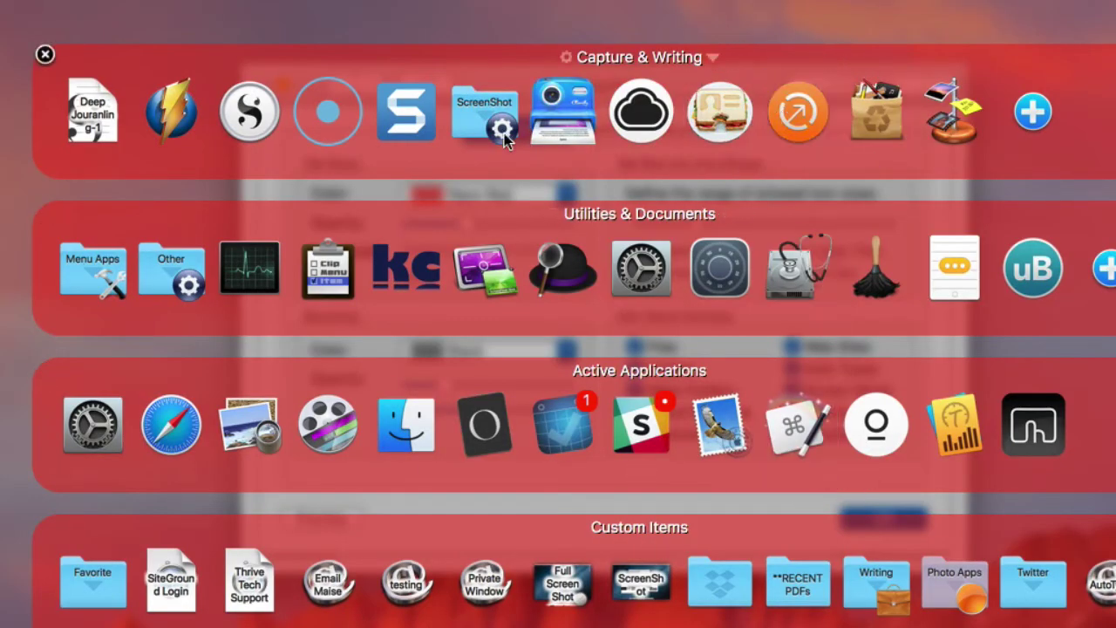
key("Escape")
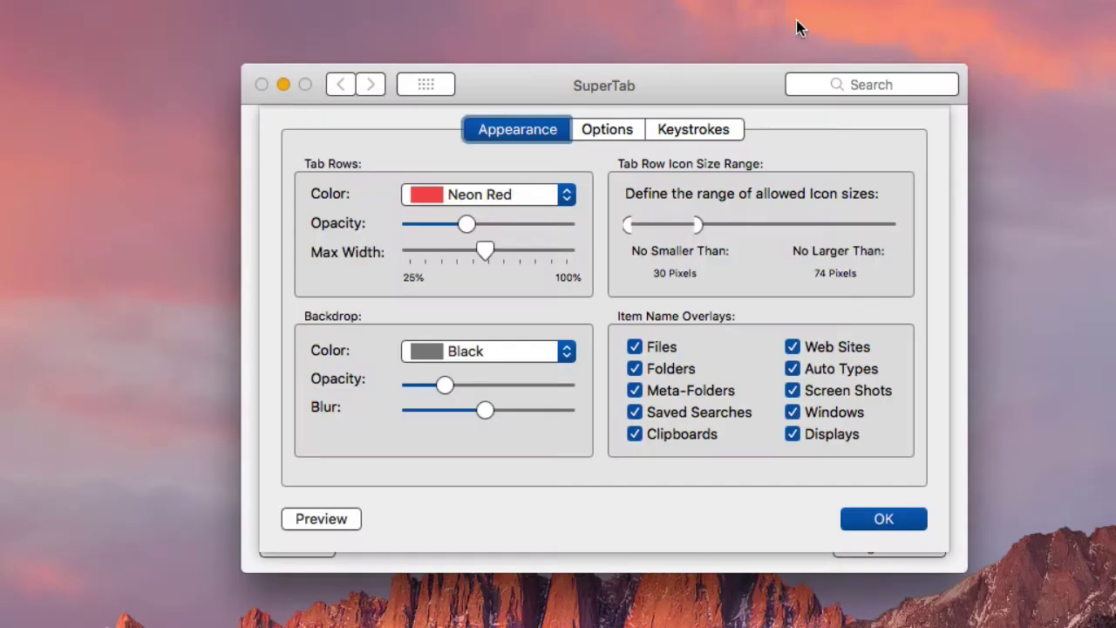
left_click(526, 194)
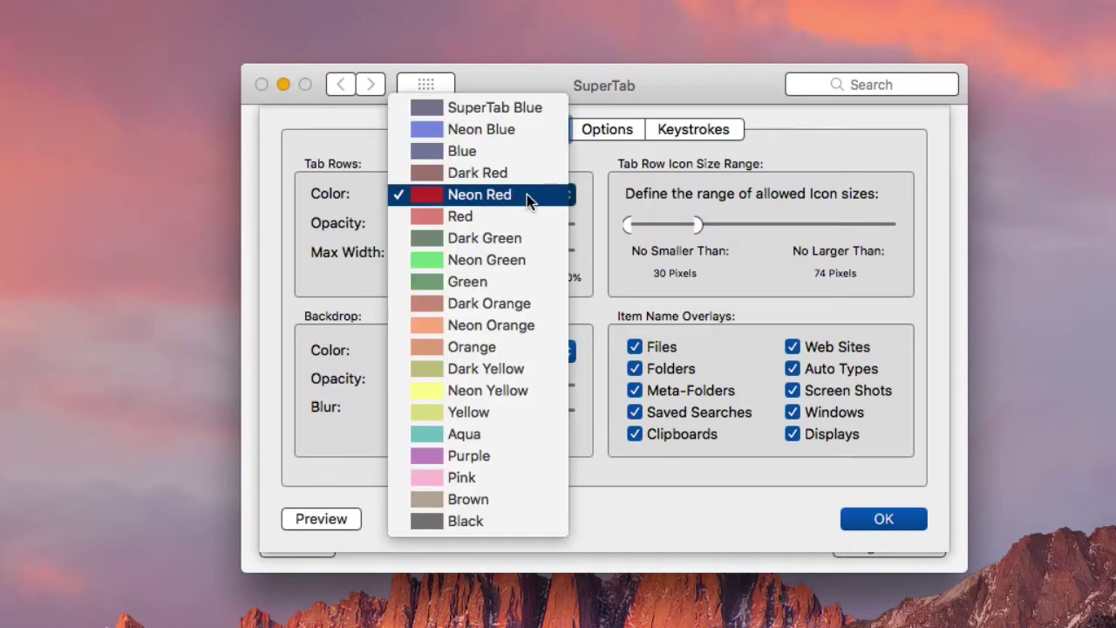
left_click(501, 324)
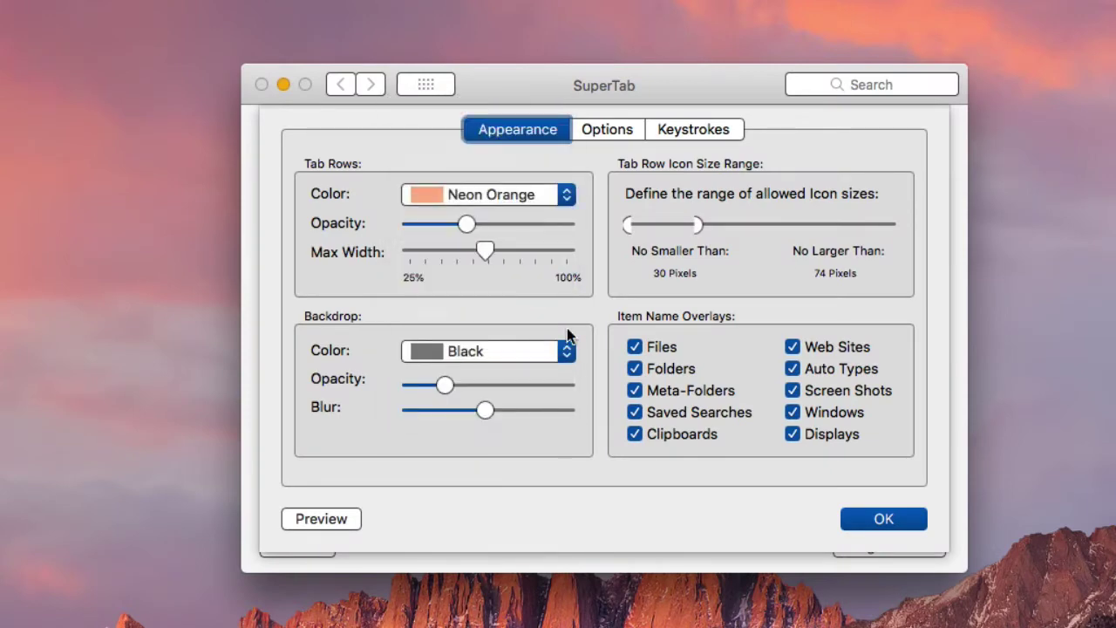
- Raise the tab row opacity to its maximum, previewing the rows before and after the change
left_click(321, 518)
left_click_drag(493, 223, 581, 229)
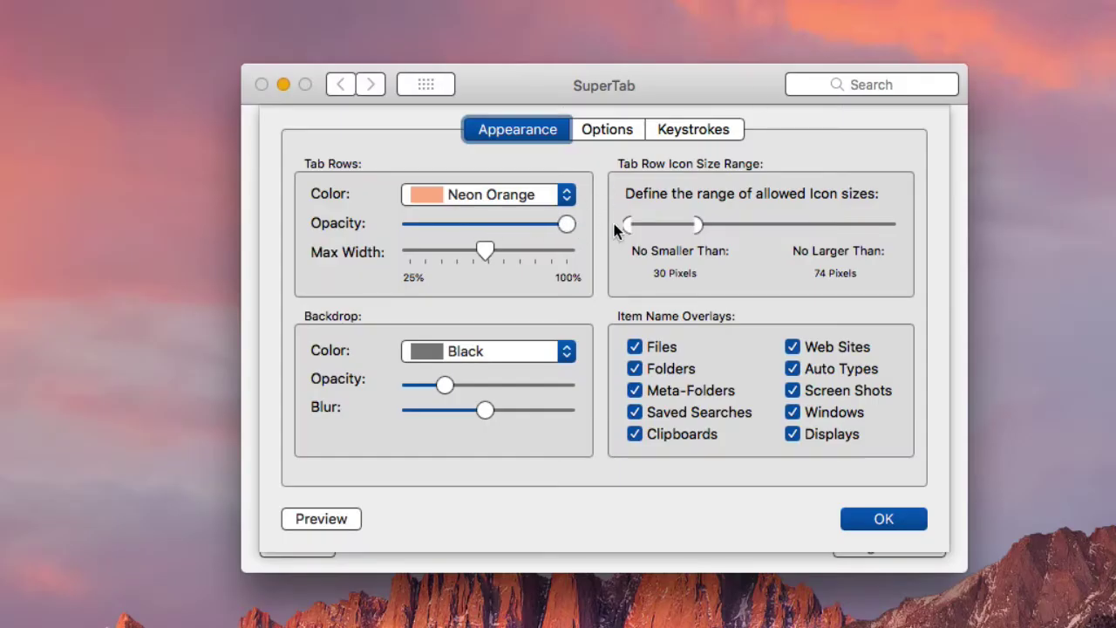
left_click(322, 518)
- Preview the tab rows at a nearly full and a nearly minimal maximum width, and set Max Width to about mid-range
left_click_drag(484, 248, 553, 252)
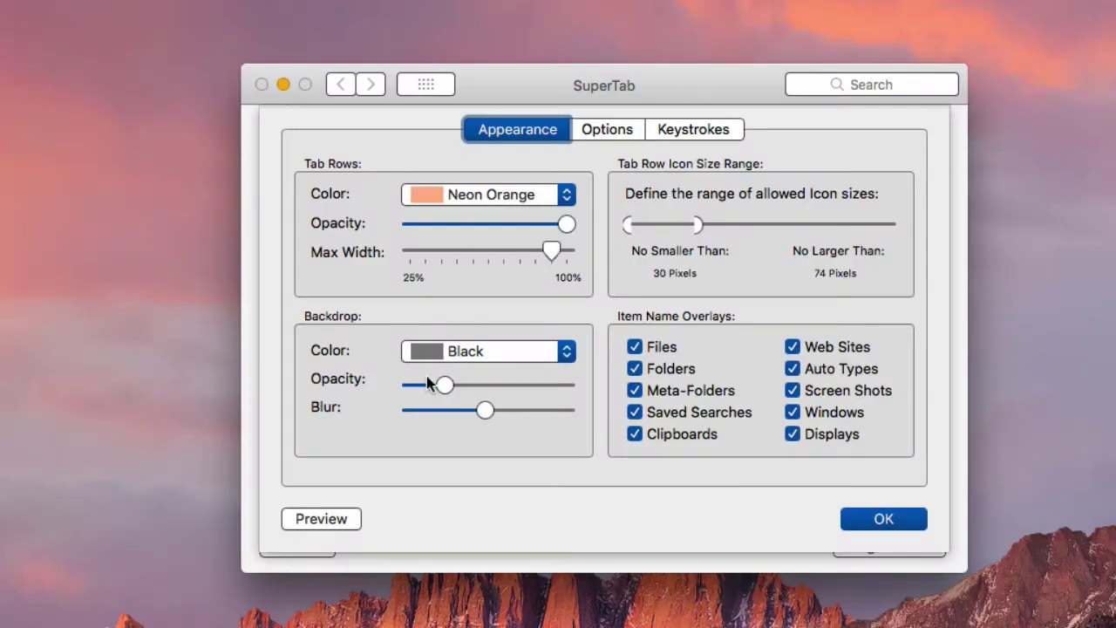
left_click(310, 519)
left_click_drag(553, 249, 420, 252)
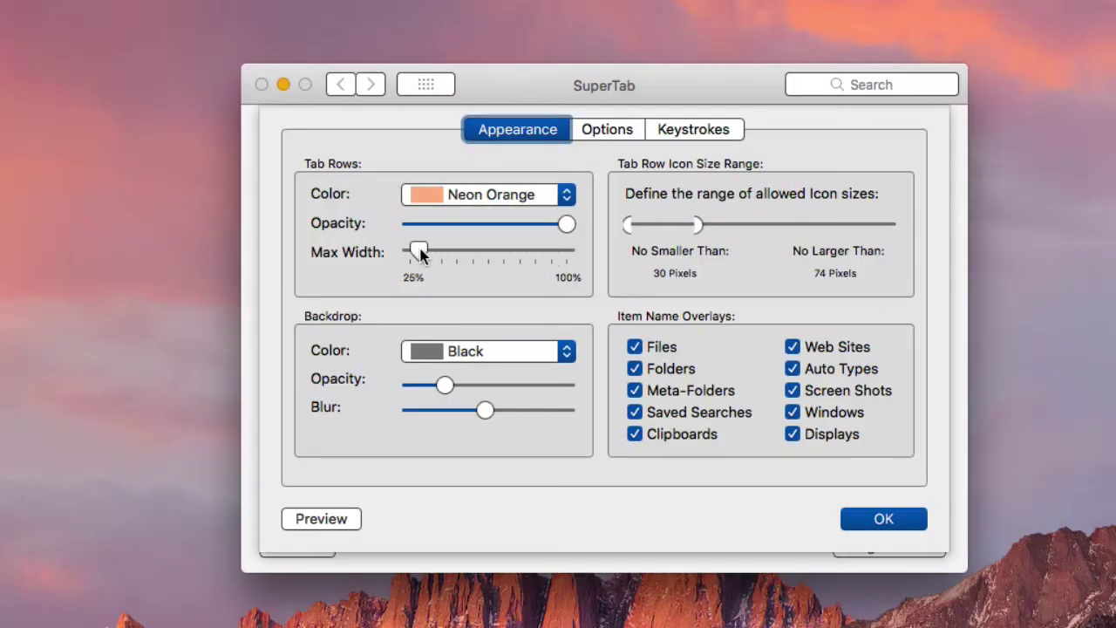
left_click(341, 518)
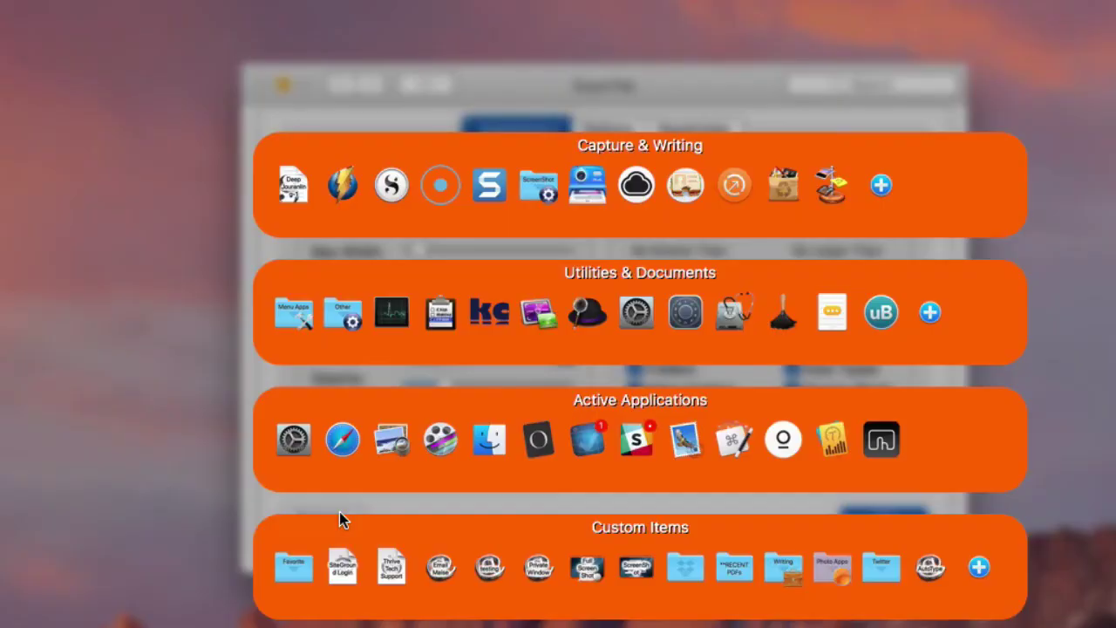
left_click(627, 109)
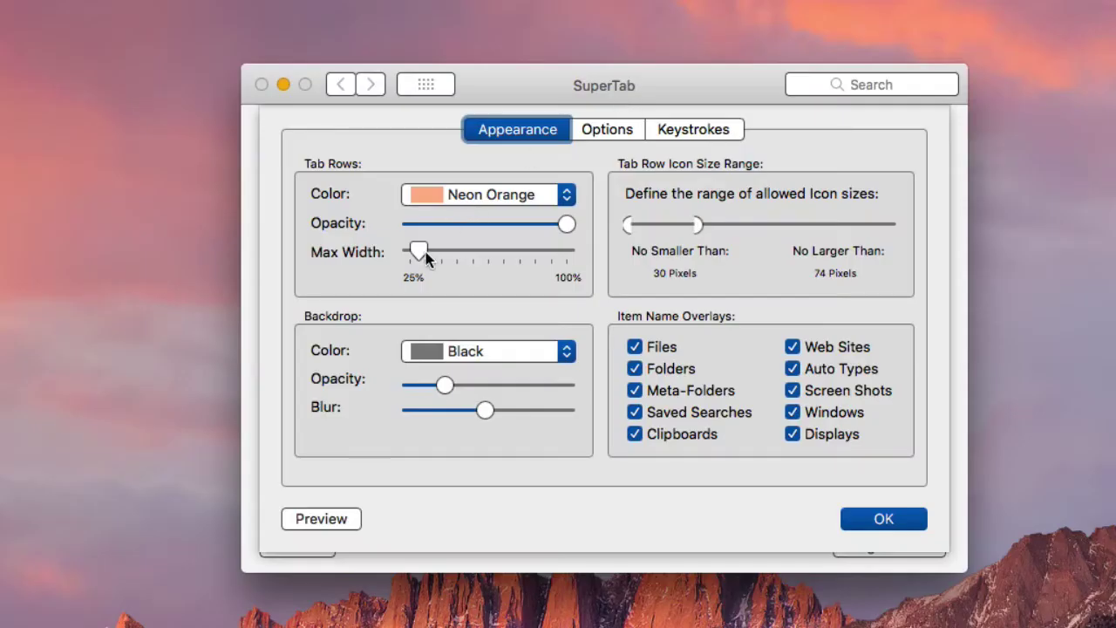
left_click_drag(416, 253, 475, 253)
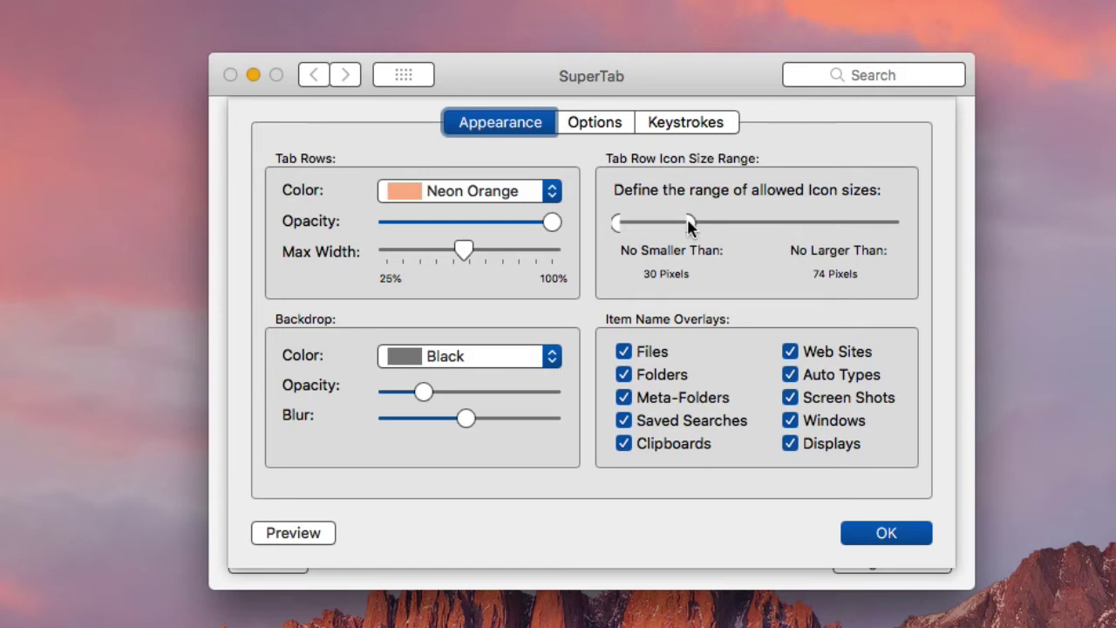
- Preview the tab rows with icon sizes of 97 to 152 pixels, and set the allowed range to 36 to 88 pixels
left_click_drag(688, 223, 823, 224)
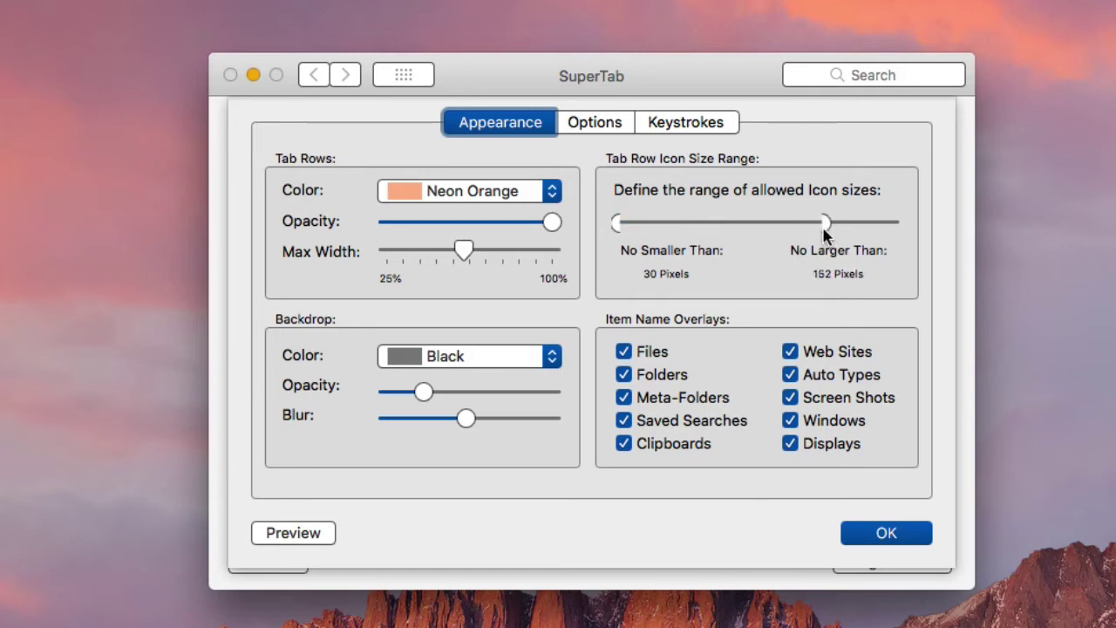
left_click_drag(617, 223, 724, 224)
left_click(314, 533)
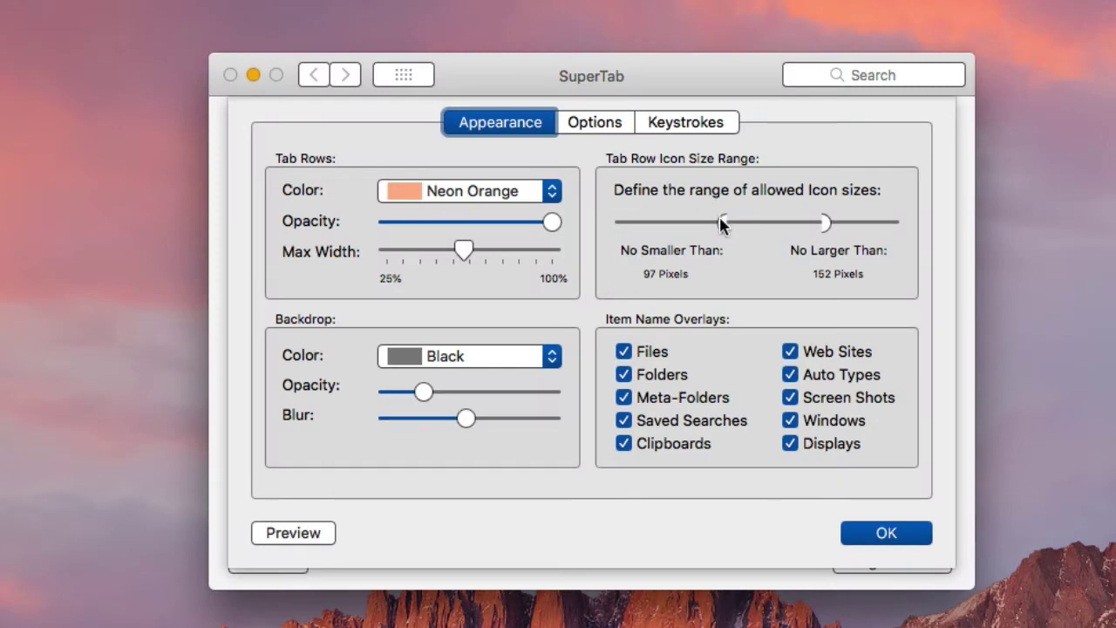
left_click_drag(719, 218, 615, 223)
left_click_drag(826, 223, 717, 224)
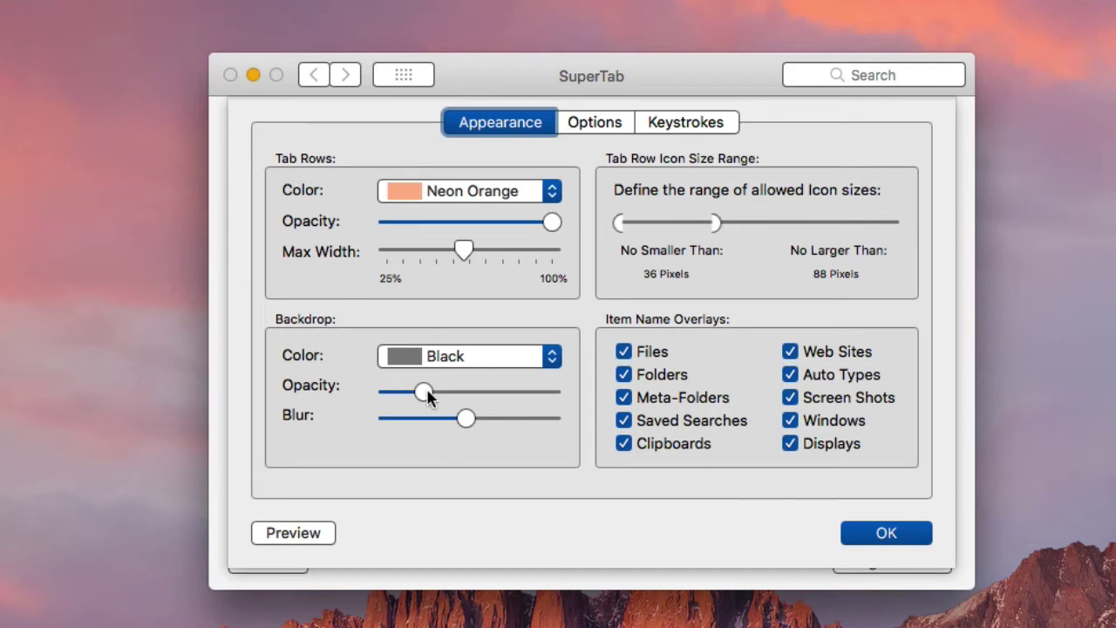
- Preview the backdrop at nearly full opacity and set its opacity to slightly over a third
left_click_drag(426, 390, 561, 392)
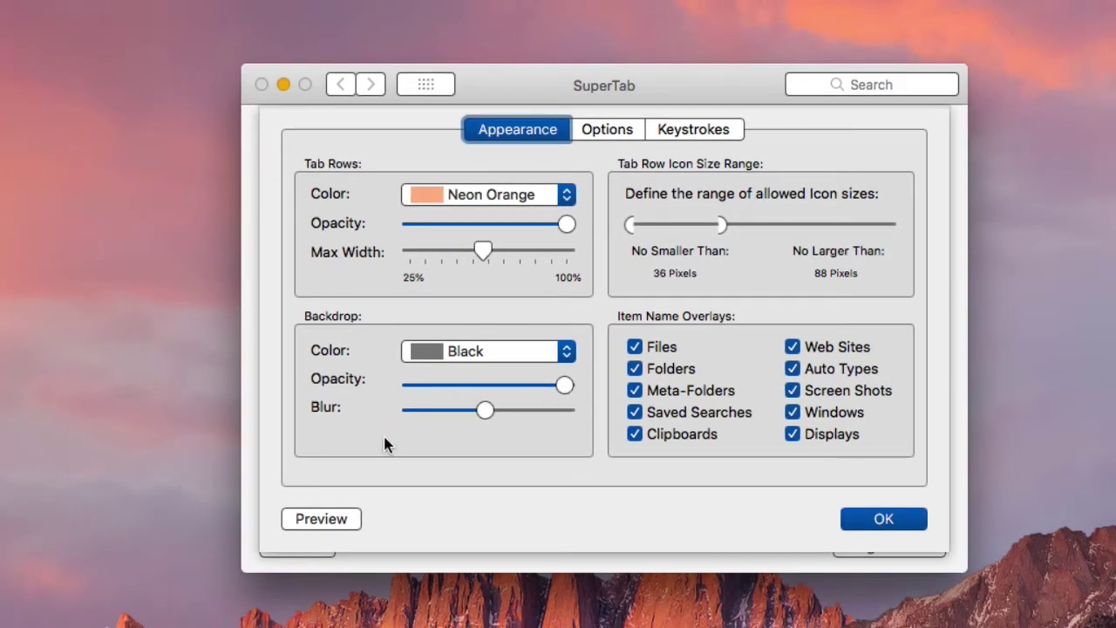
left_click(316, 526)
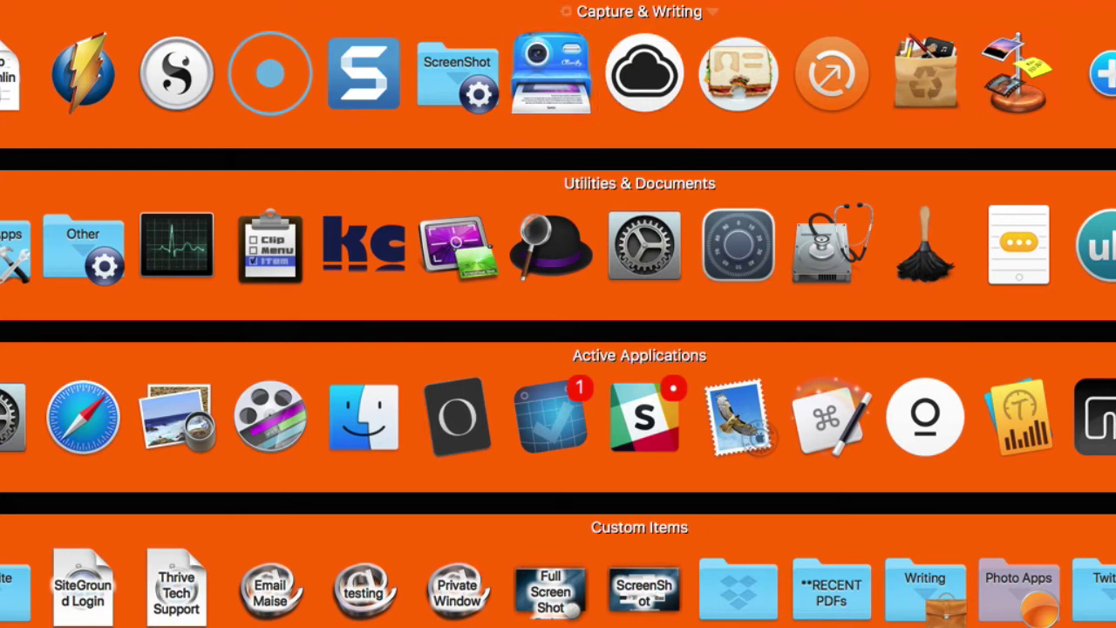
key("Escape")
left_click_drag(560, 385, 465, 384)
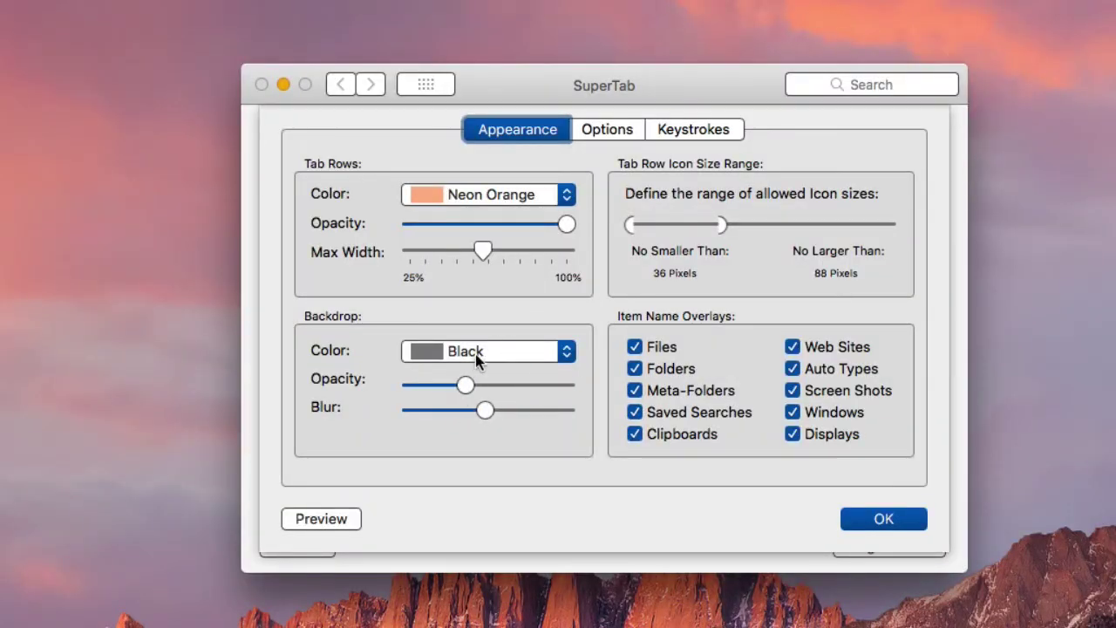
- Preview the tab rows over a Neon Blue backdrop and restore the backdrop color to Black
left_click(475, 351)
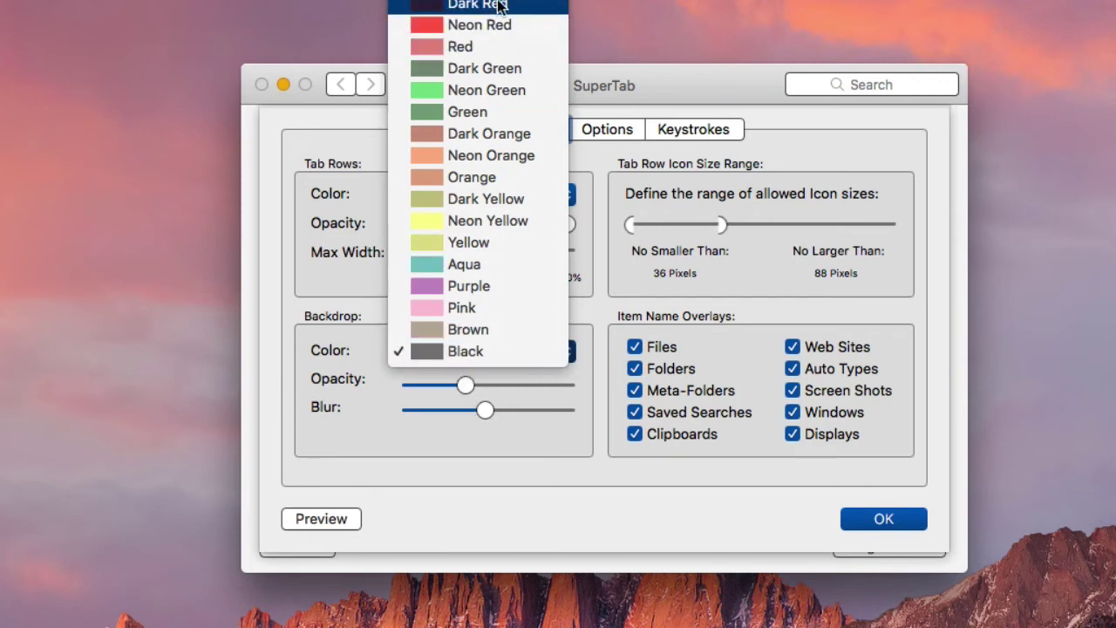
left_click(462, 340)
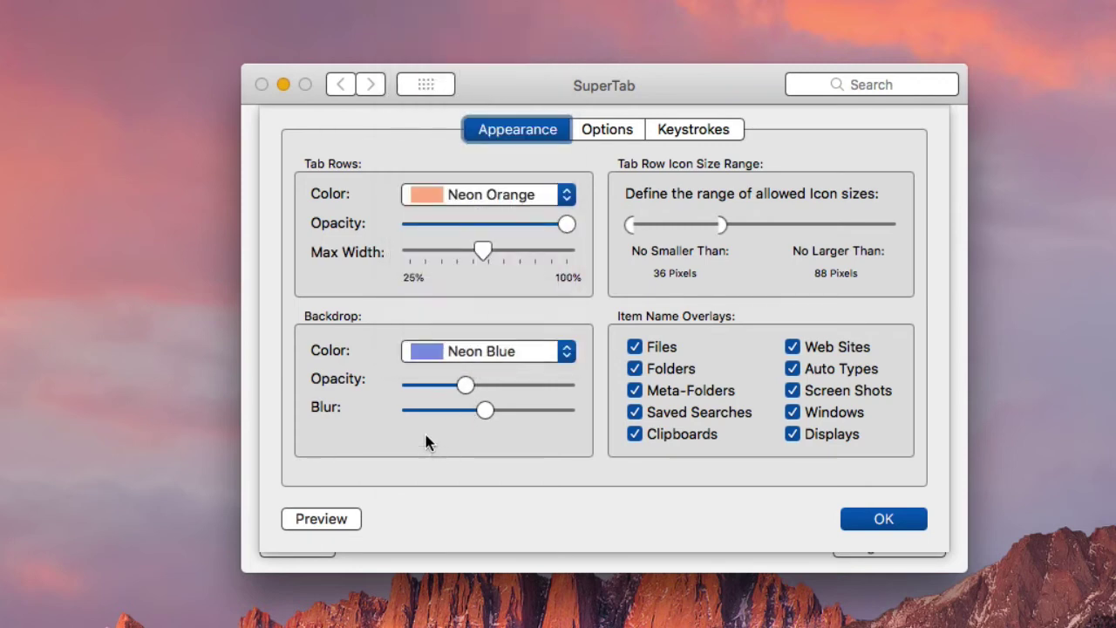
left_click(341, 516)
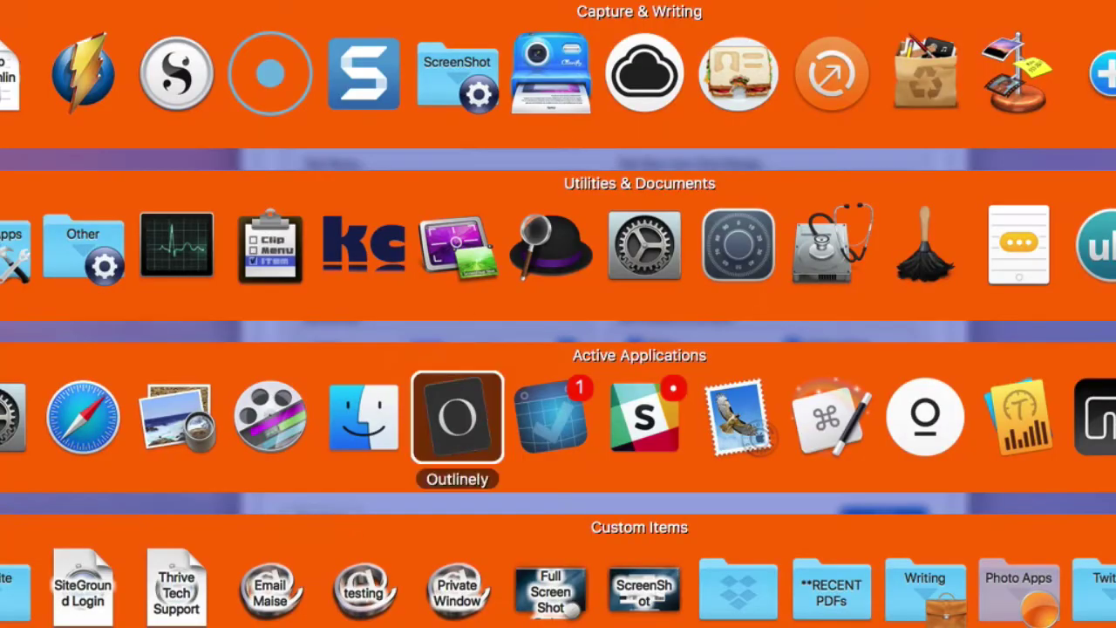
left_click(558, 225)
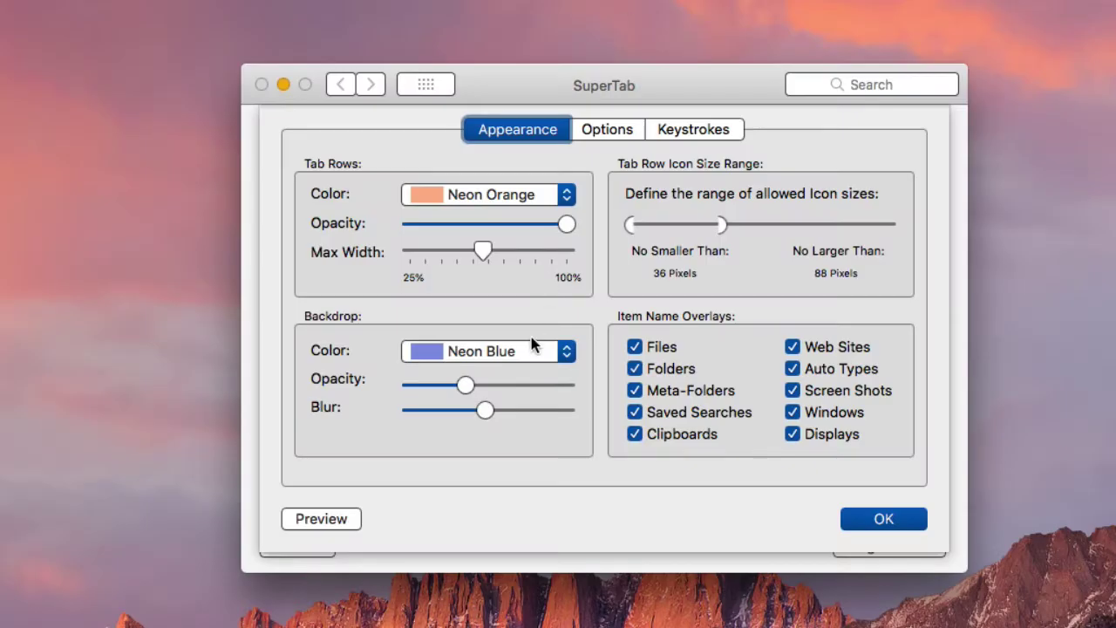
left_click(534, 348)
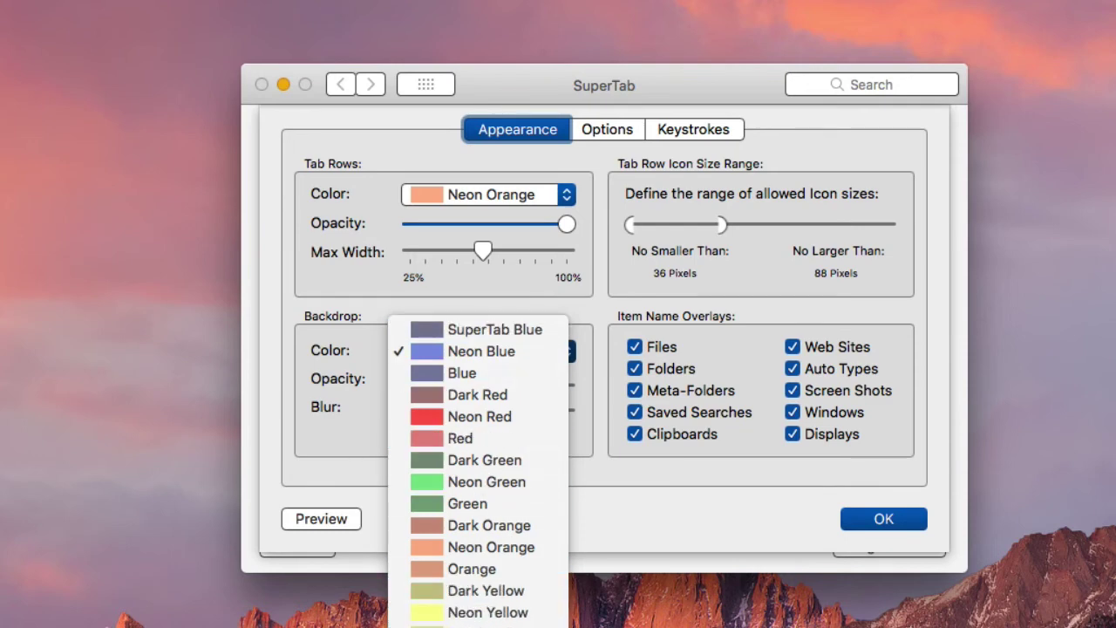
left_click(493, 408)
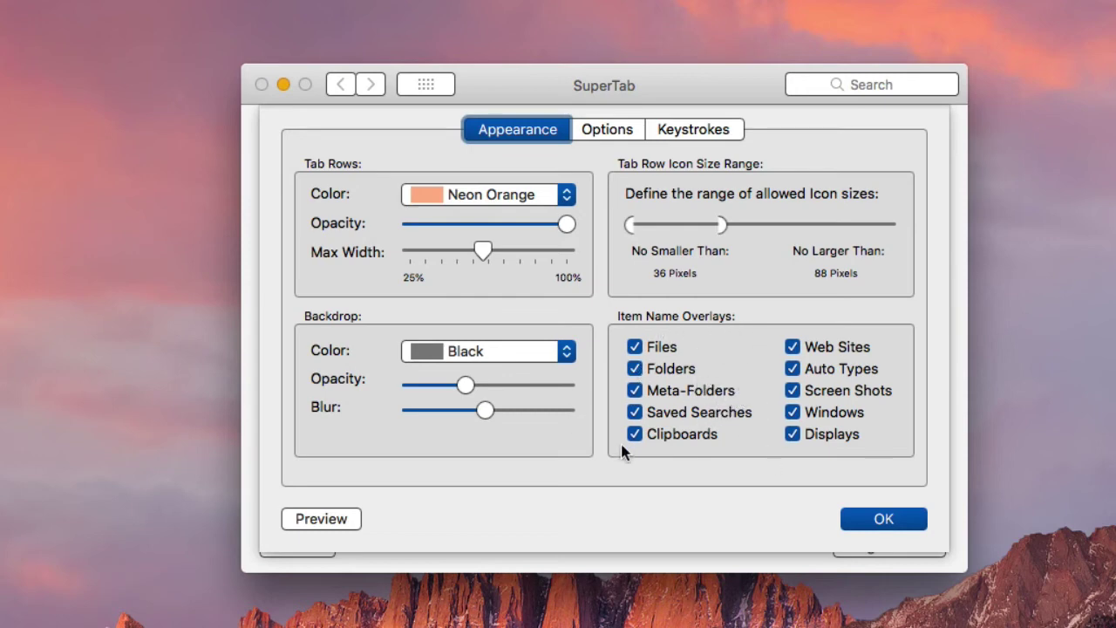
- Preview the tab rows and examine the name overlays on the items in the Custom Items row
left_click(326, 521)
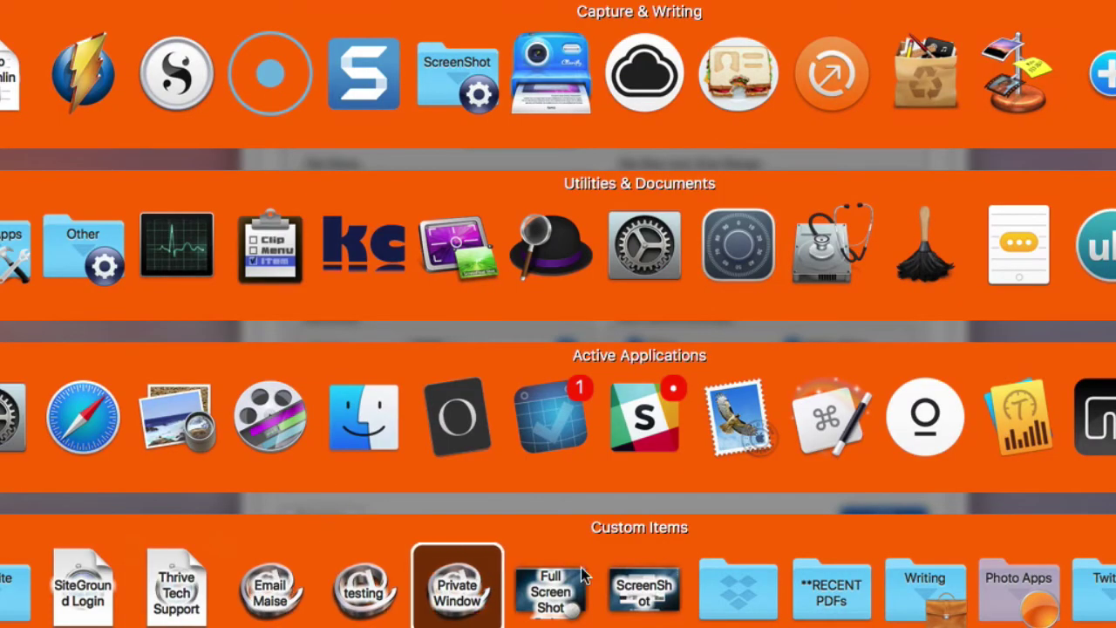
mouse_move(192, 601)
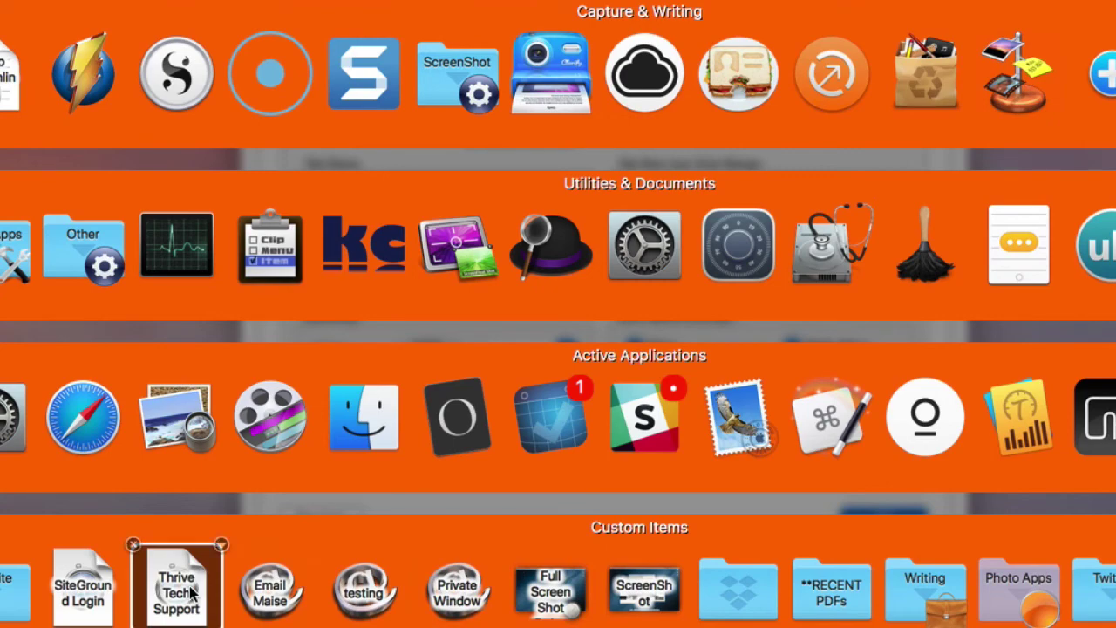
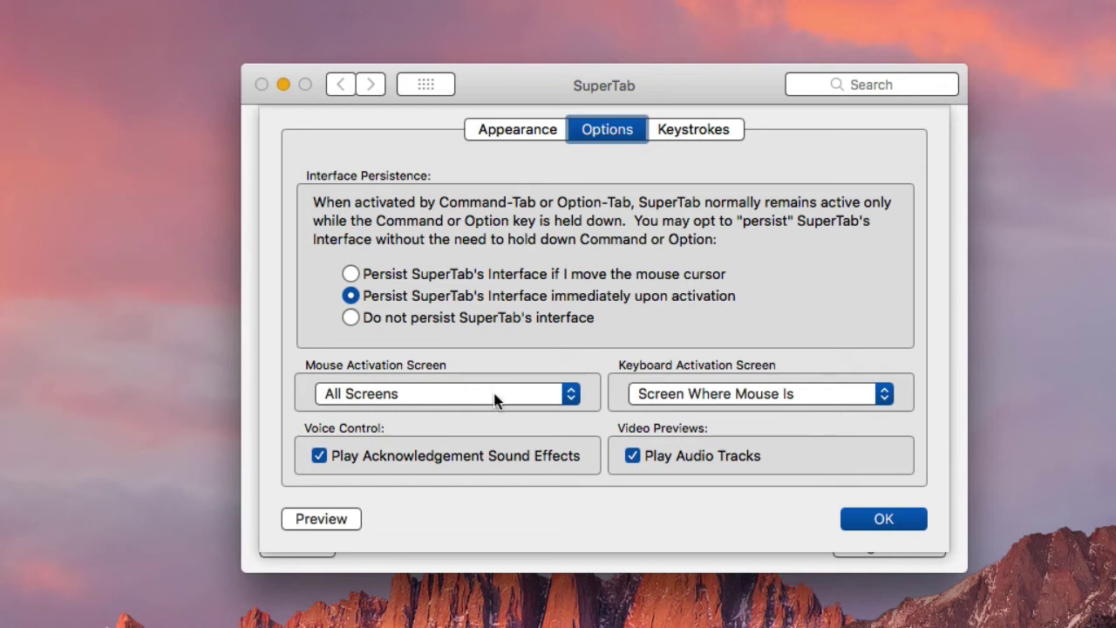
- Review the available choices for the mouse activation screen and the keyboard activation screen in the additional options
left_click(495, 399)
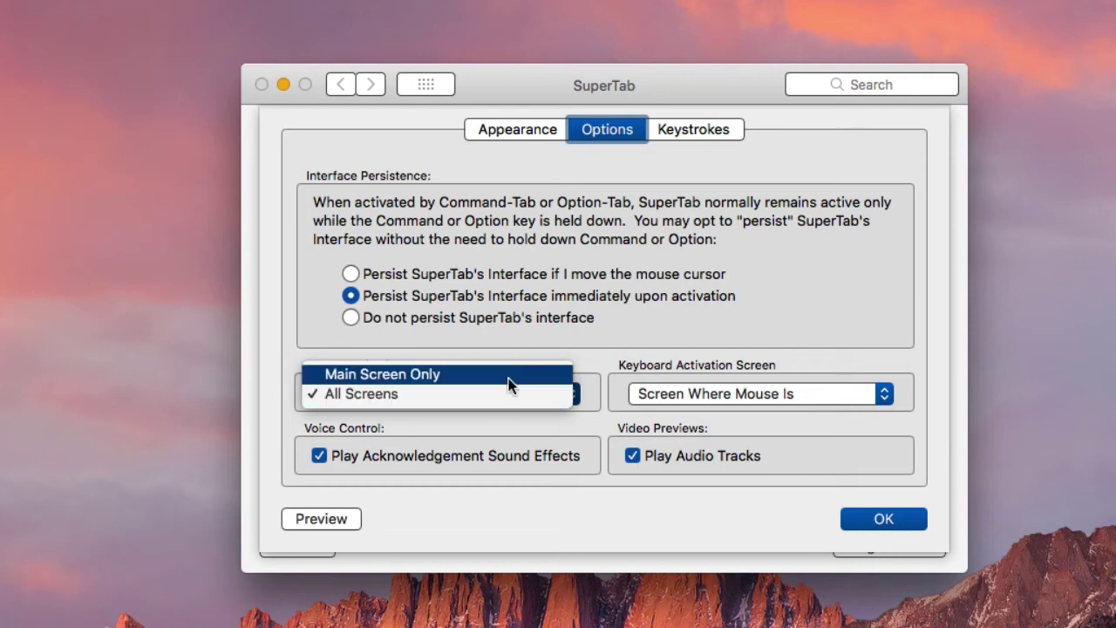
left_click(521, 343)
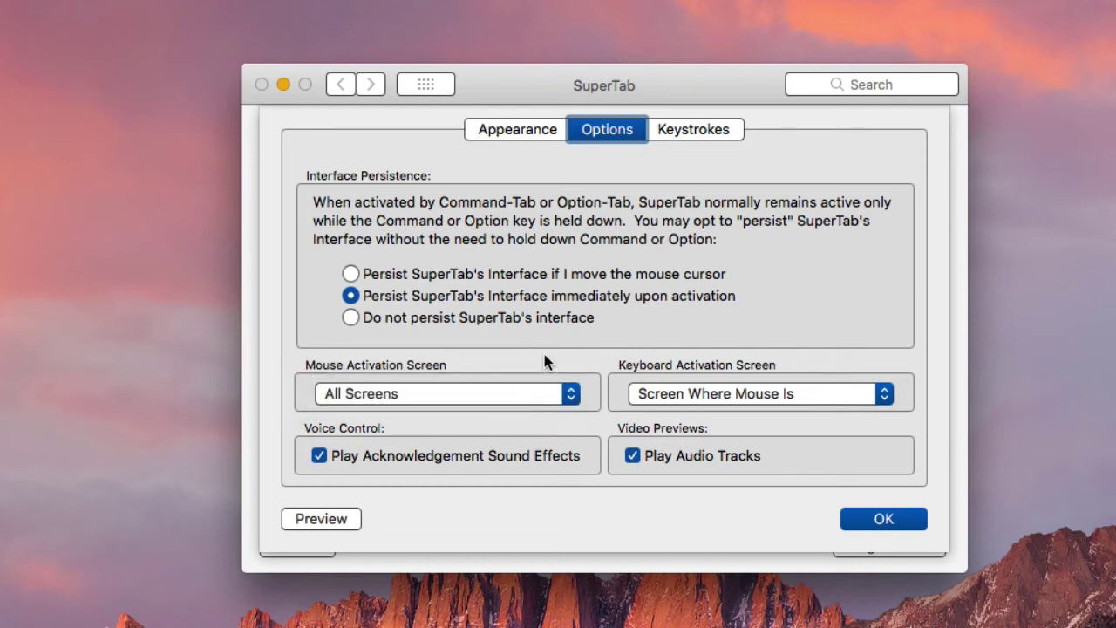
left_click(730, 393)
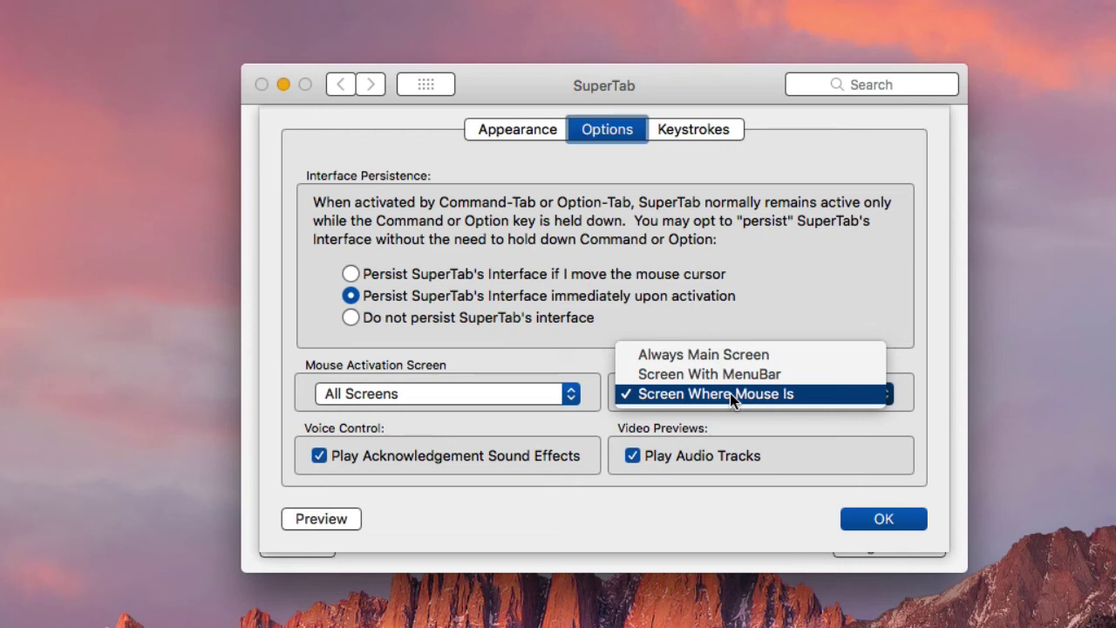
left_click(730, 393)
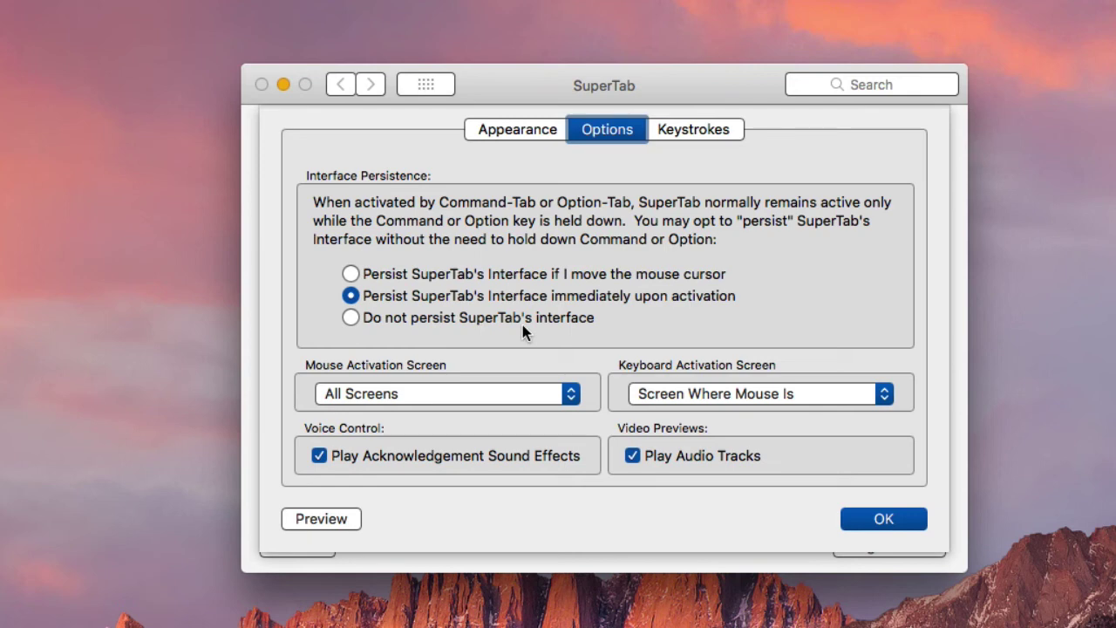
- Preview SuperTab with its interface set not to persist, and restore persistence immediately upon activation
left_click(351, 319)
left_click(336, 517)
left_click(351, 296)
- Review the list of available keyboard actions, and reopen the additional settings to preview the tab rows
left_click(703, 130)
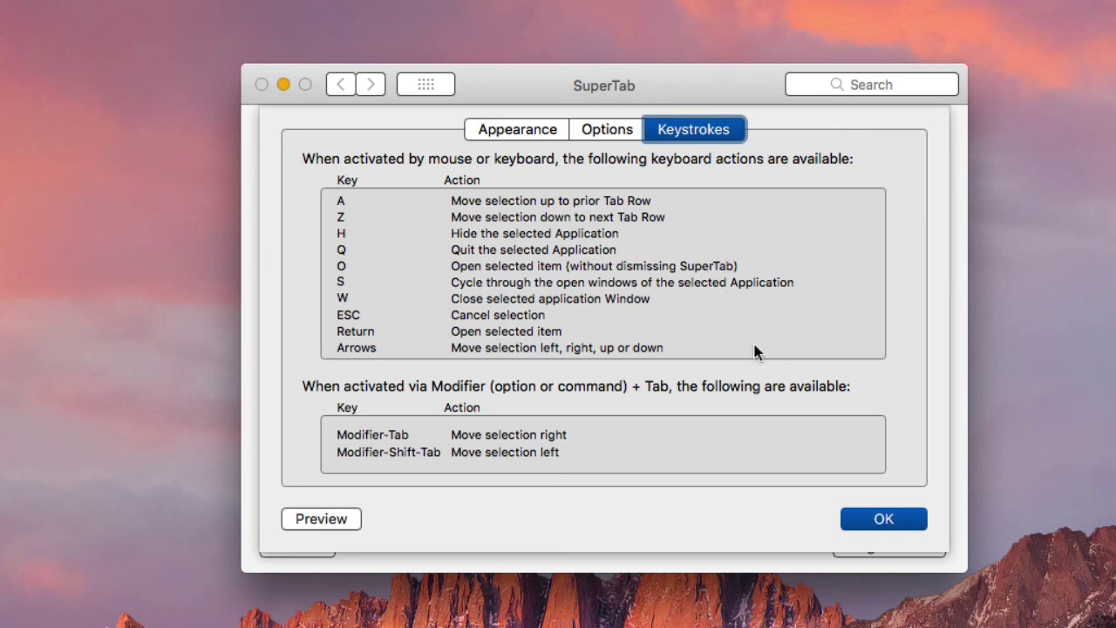
left_click(880, 520)
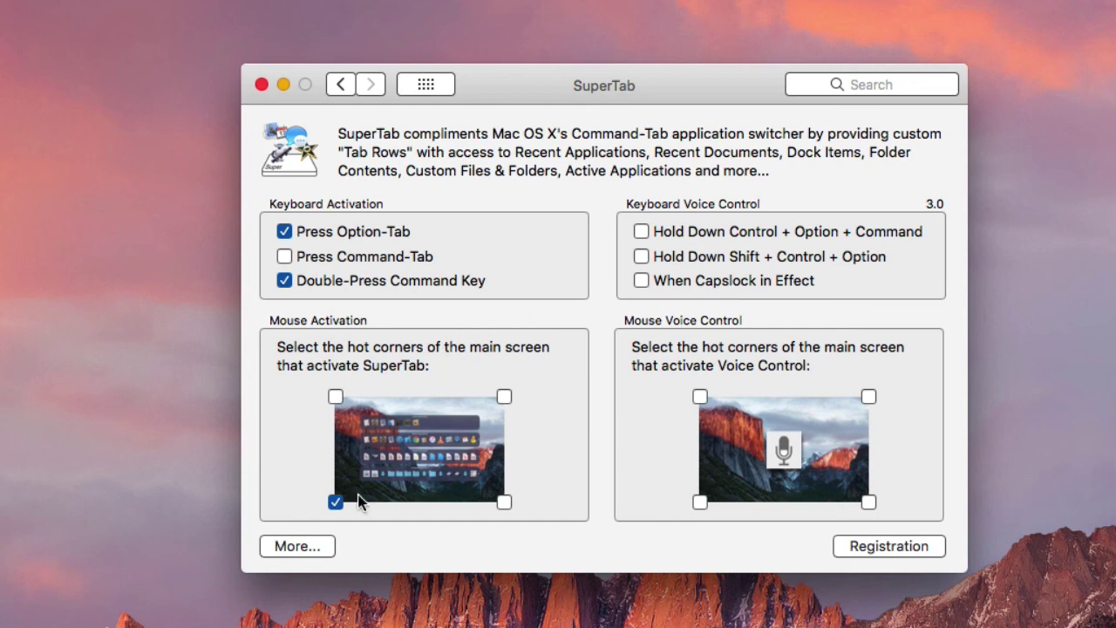
left_click(304, 543)
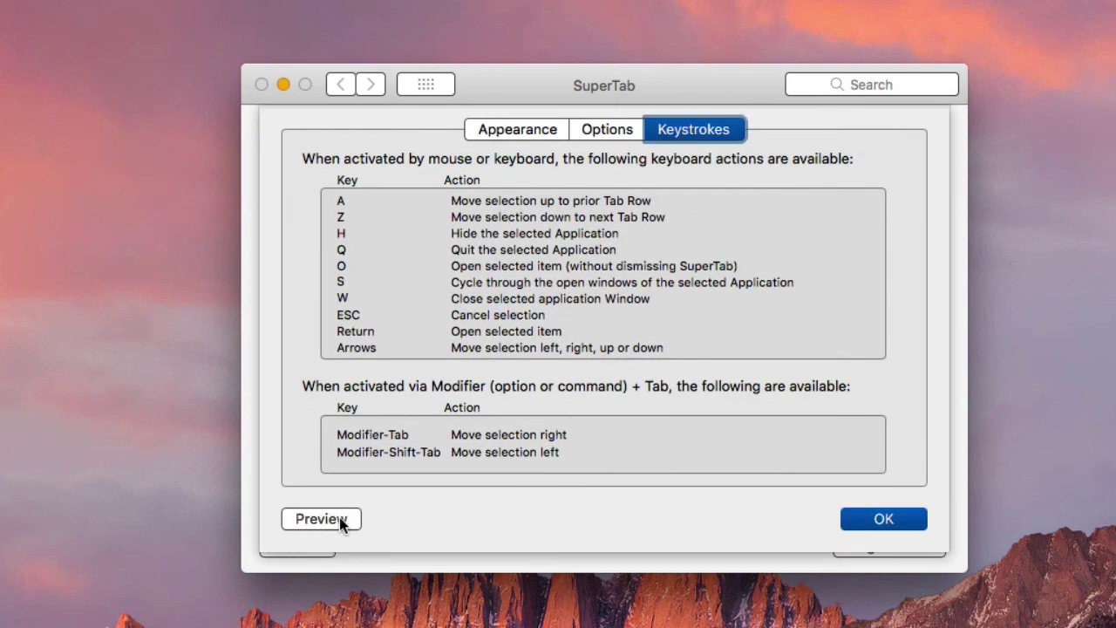
left_click(338, 519)
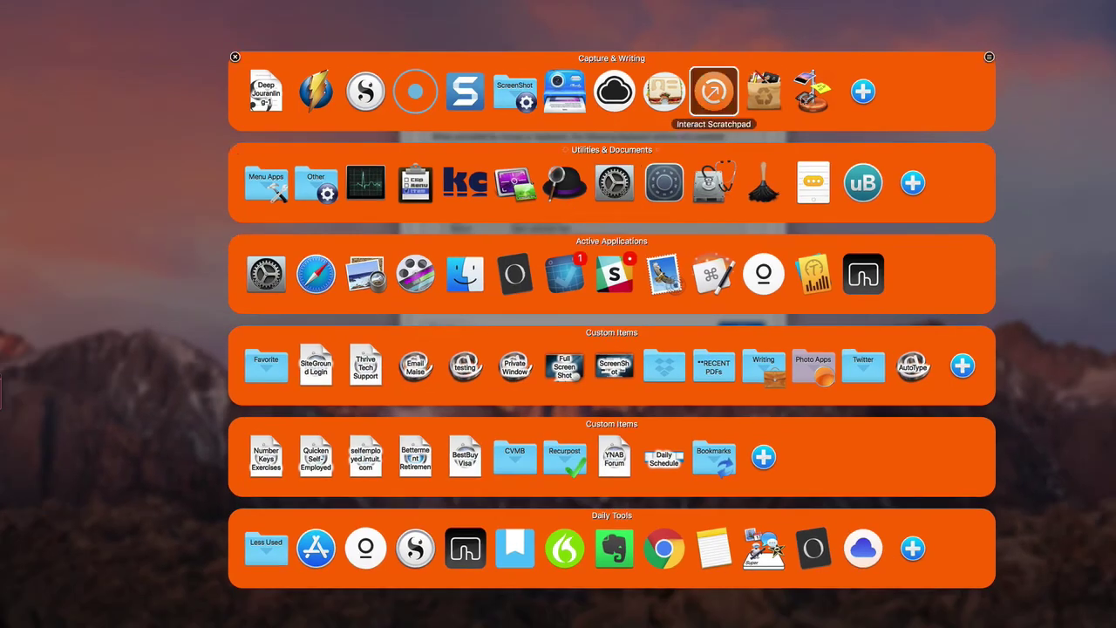